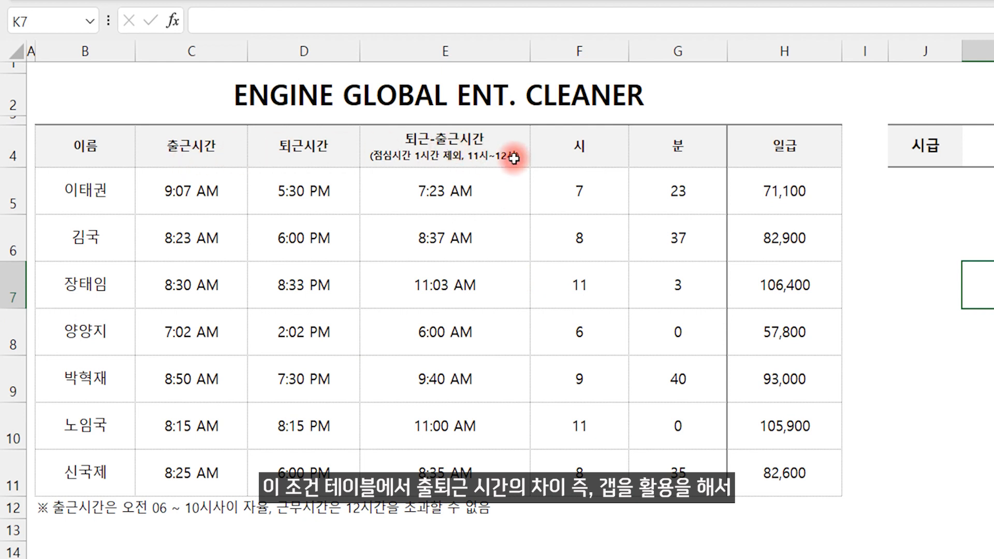
drag(577, 141, 577, 471)
click(687, 169)
drag(687, 170, 665, 466)
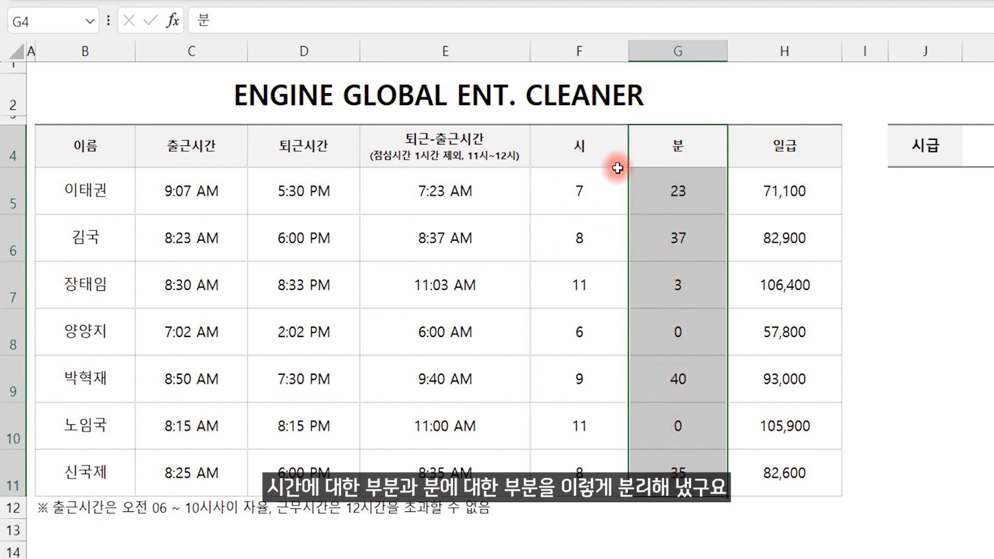
click(601, 147)
click(670, 152)
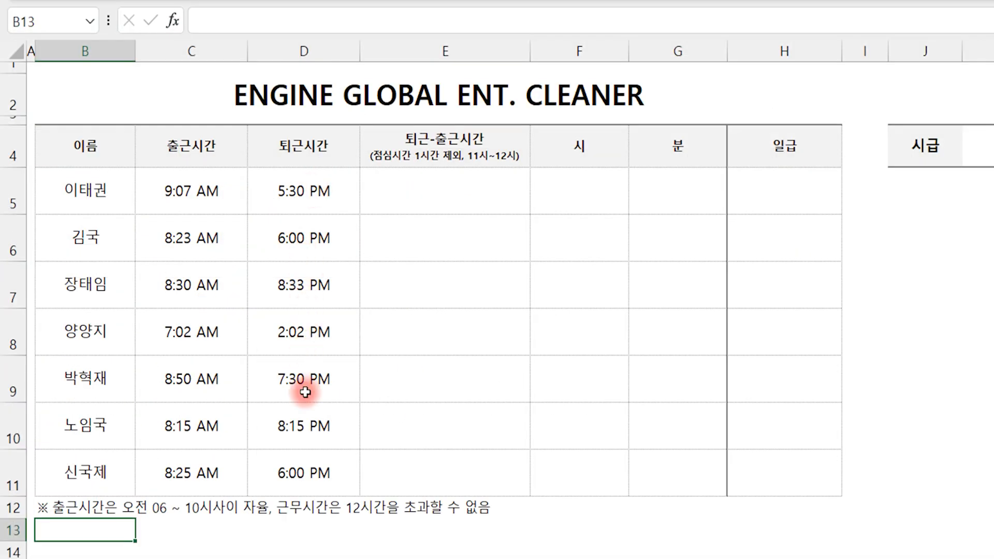
click(439, 146)
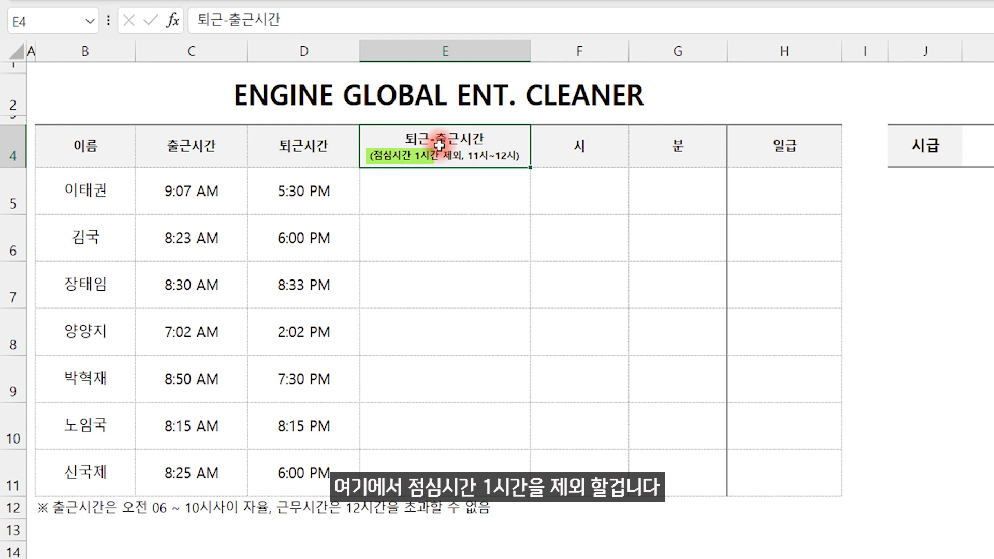
- Enter =D5-C5 in E5 to subtract the clock-in time from the clock-out time for the first employee
click(431, 205)
text(=)
click(292, 188)
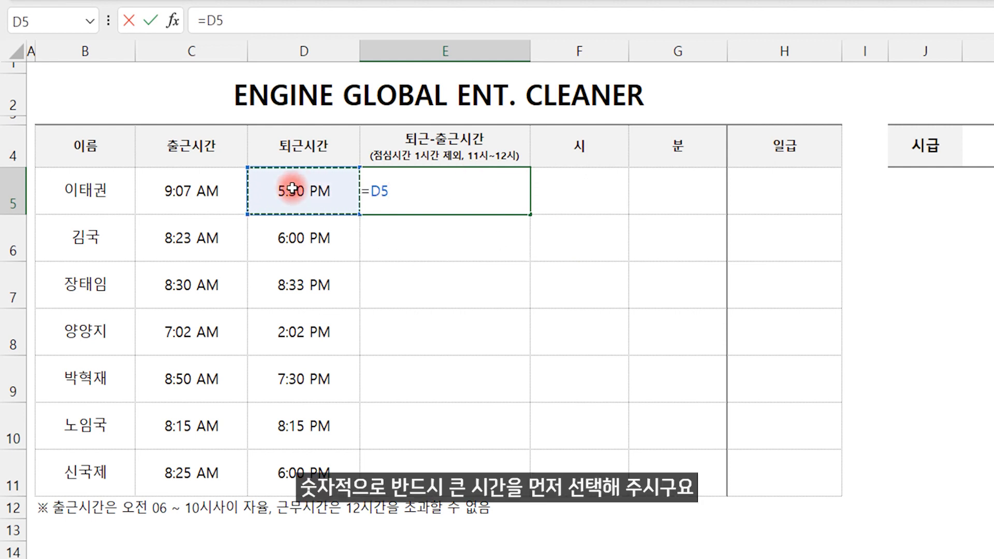
text(-)
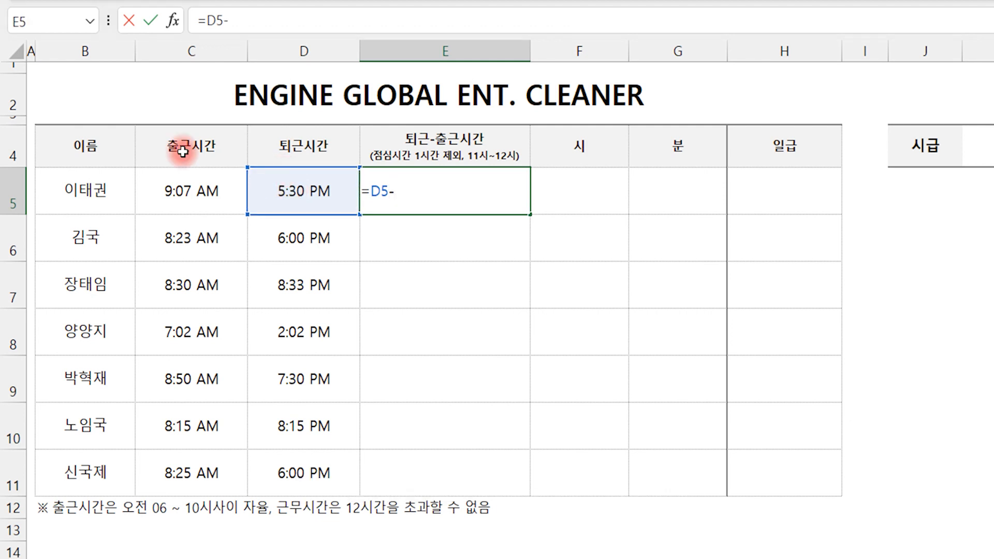
click(189, 193)
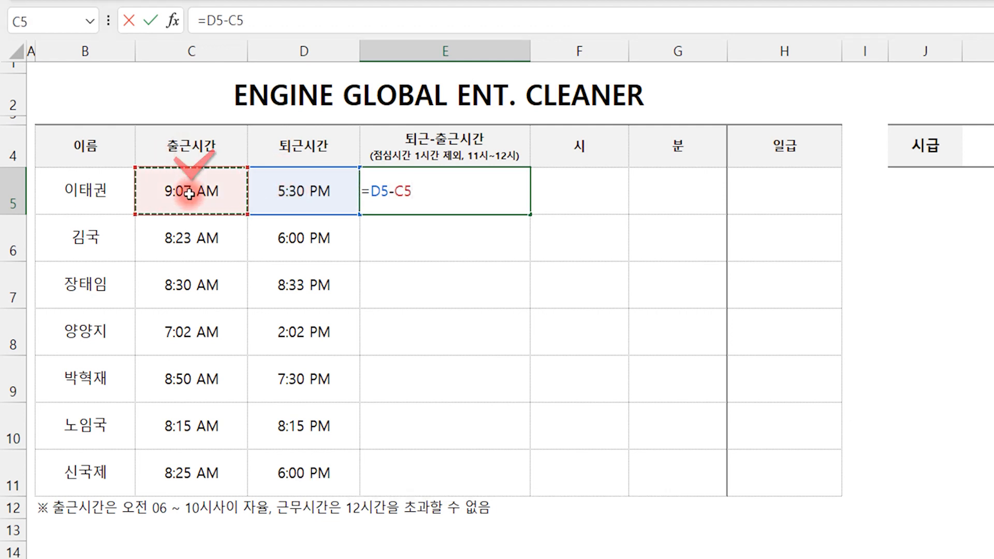
key(Return)
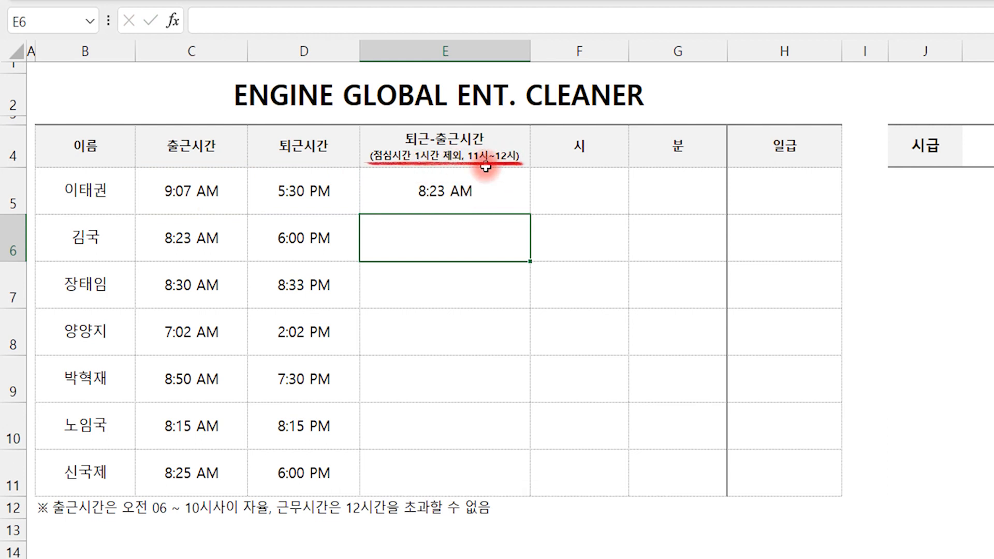
- Subtract the one-hour lunch break in E5 by extending its formula to =D5-C5-1/24
double_click(491, 190)
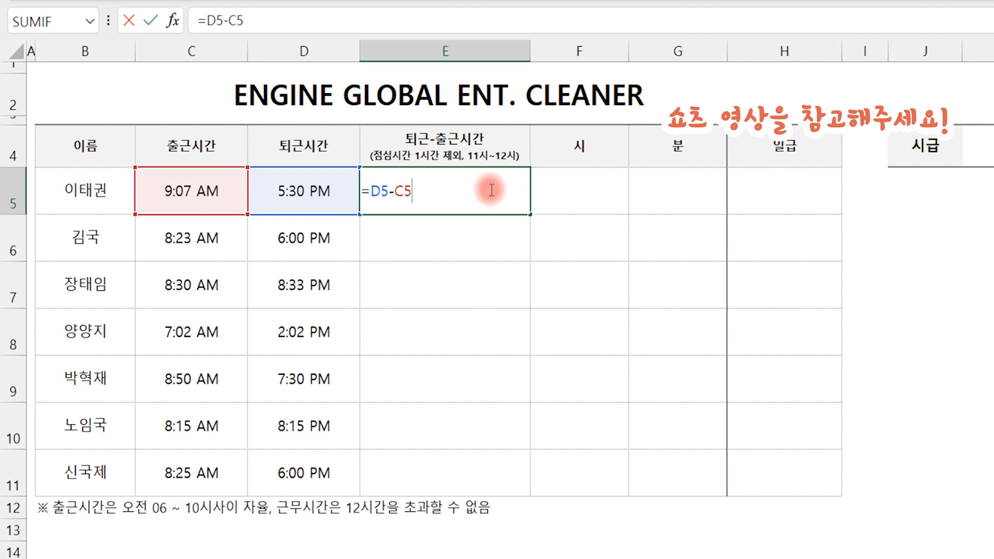
text(-)
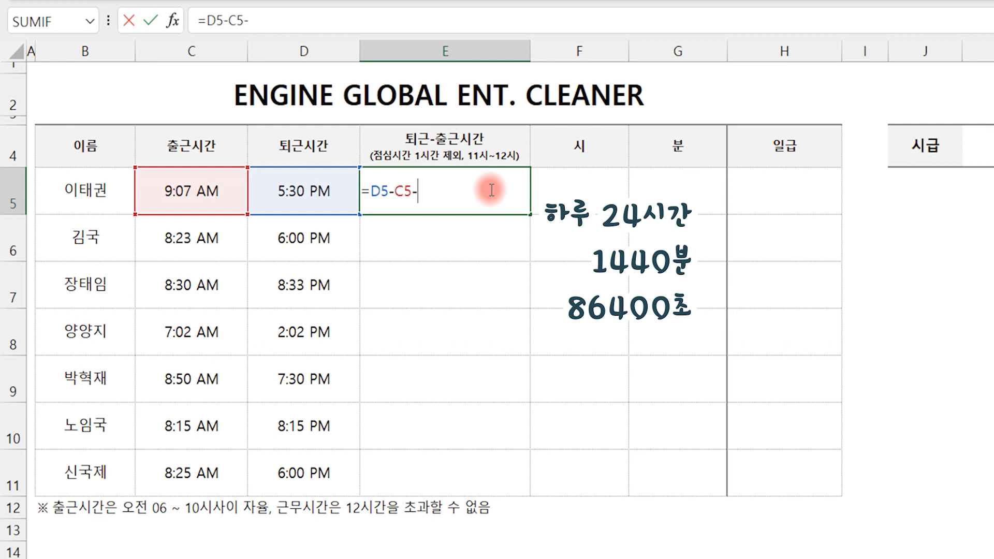
text(1/24)
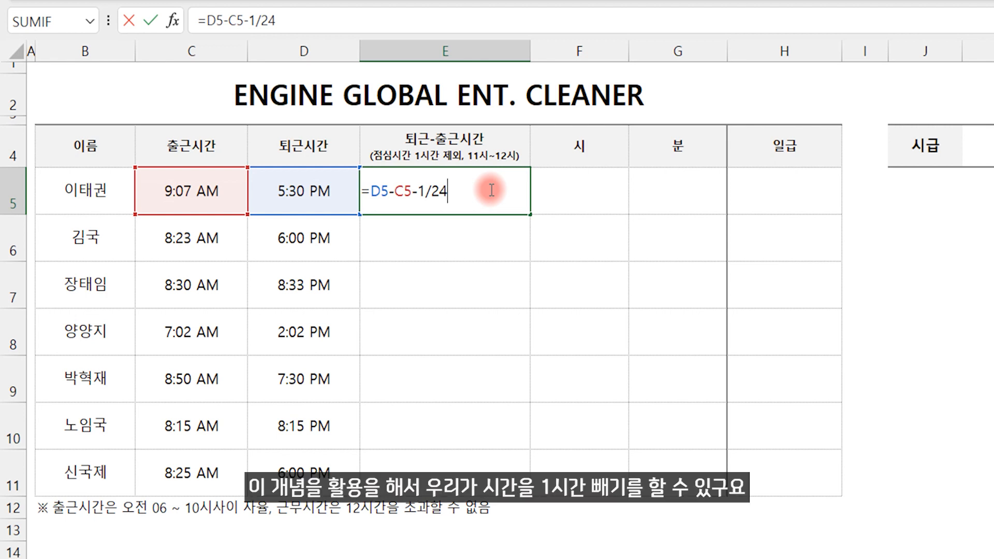
key(Return)
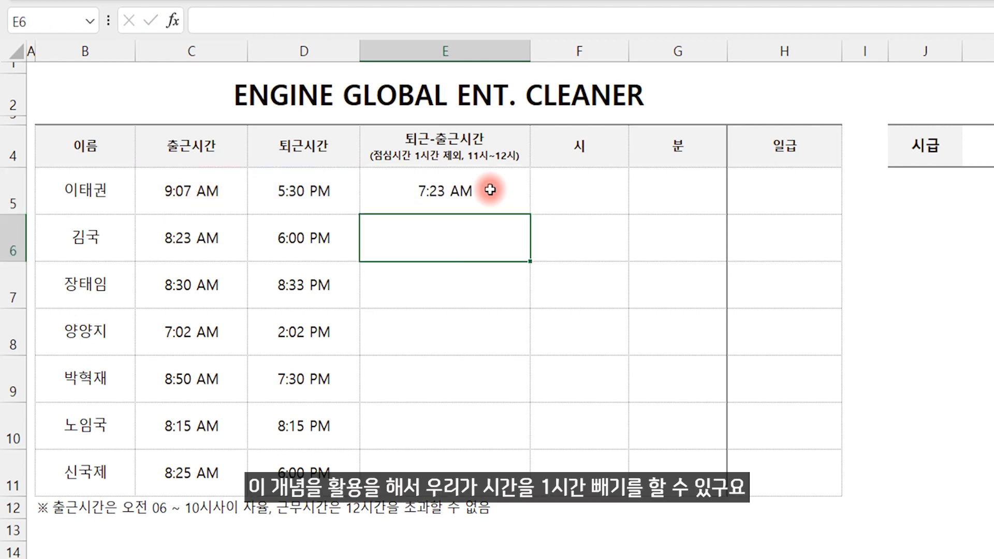
- Rewrite the E5 formula as =D5-C5-TIME(1,,) and fill it down through E11
double_click(490, 189)
key(BackSpace)
key(BackSpace)
text(time(1)
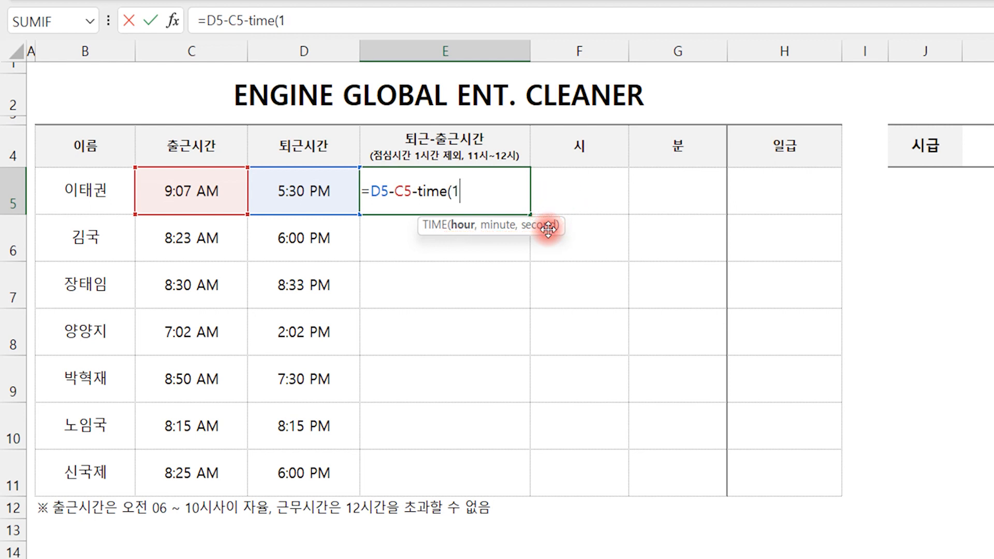
text(,)
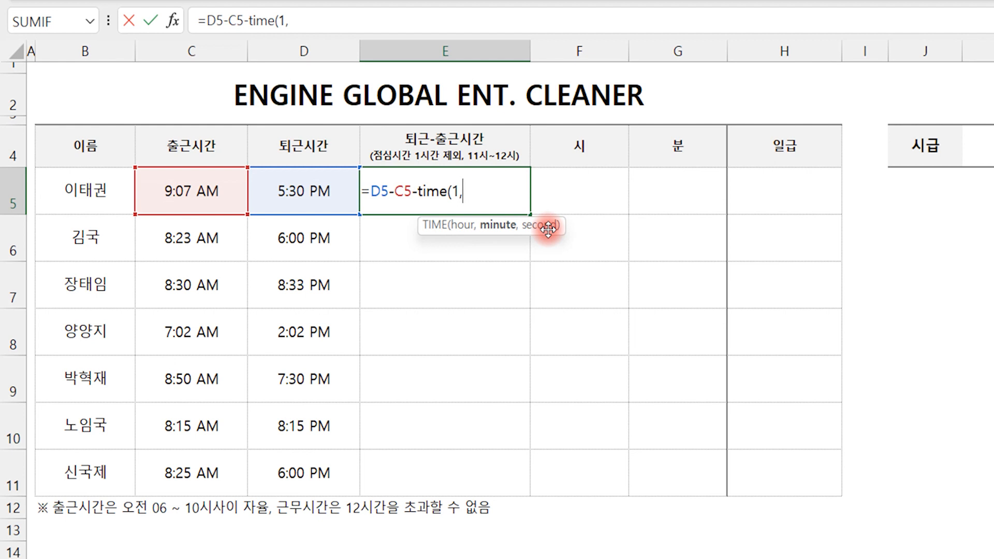
text(0,0)
key(BackSpace)
key(BackSpace)
key(BackSpace)
text(,)
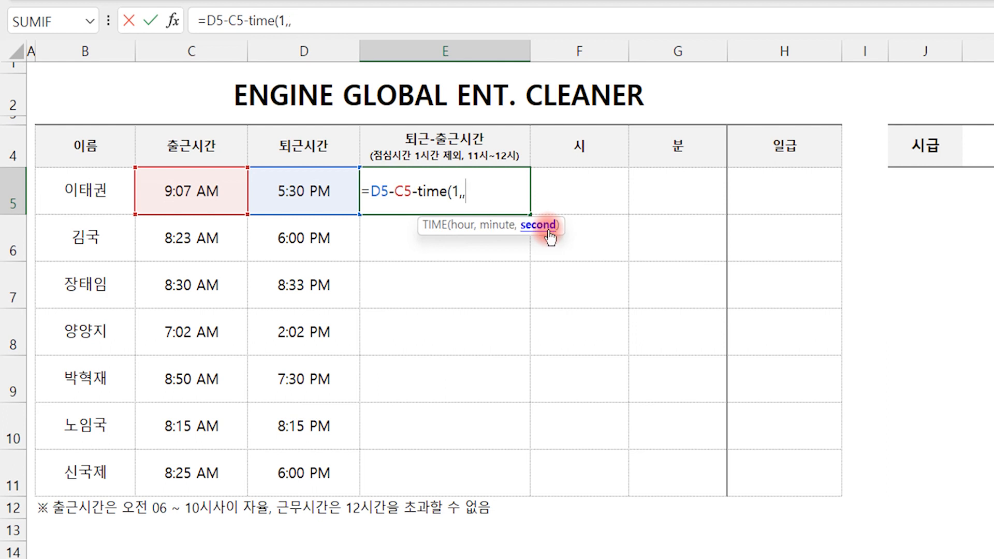
text())
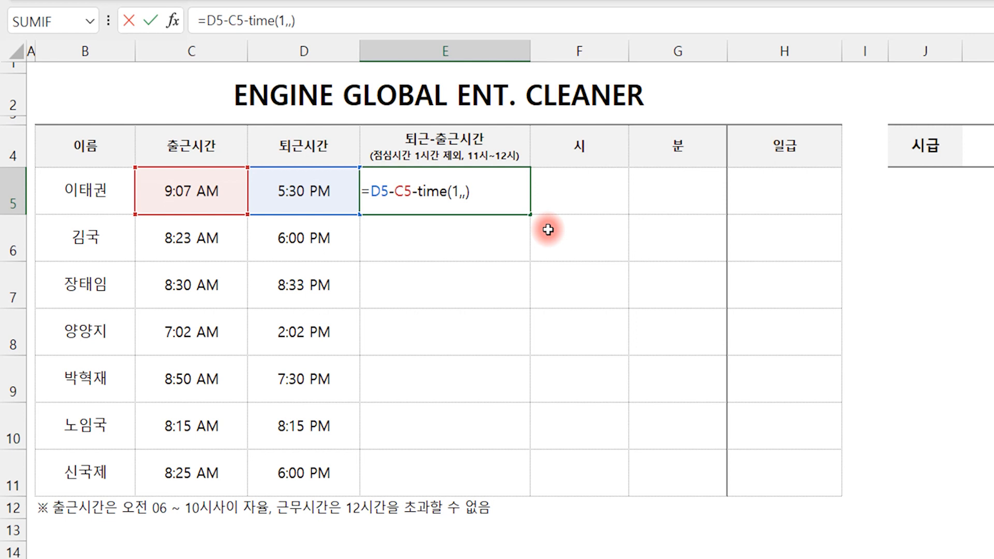
key(Return)
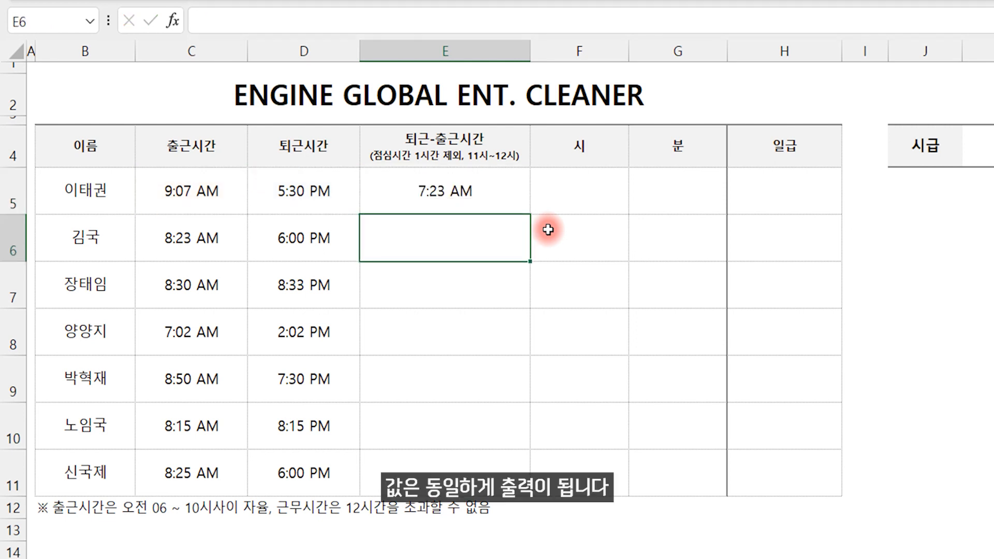
click(455, 189)
drag(529, 213, 506, 496)
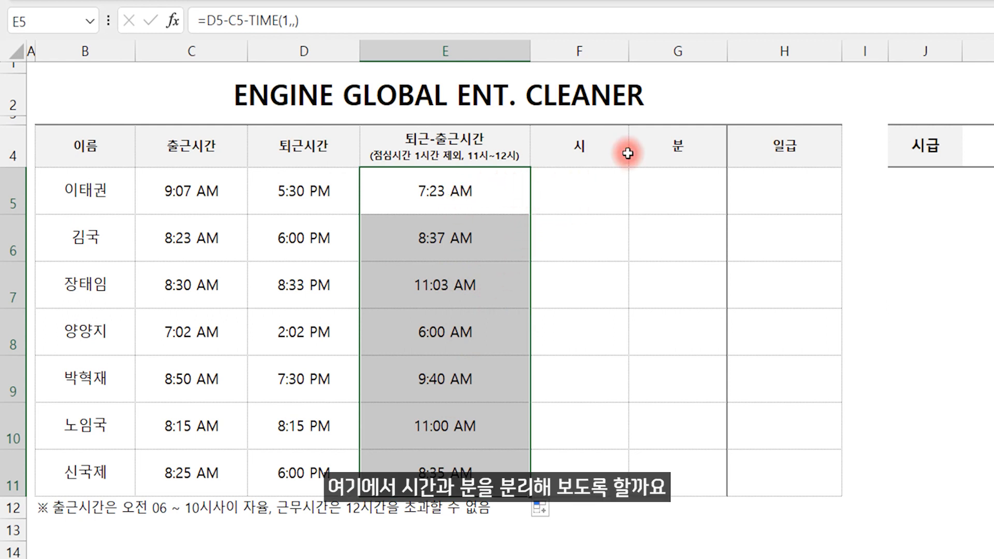
- Extract the worked hours with =HOUR(E5) in F5 and fill the formula down through F11
click(613, 189)
text(=hour)
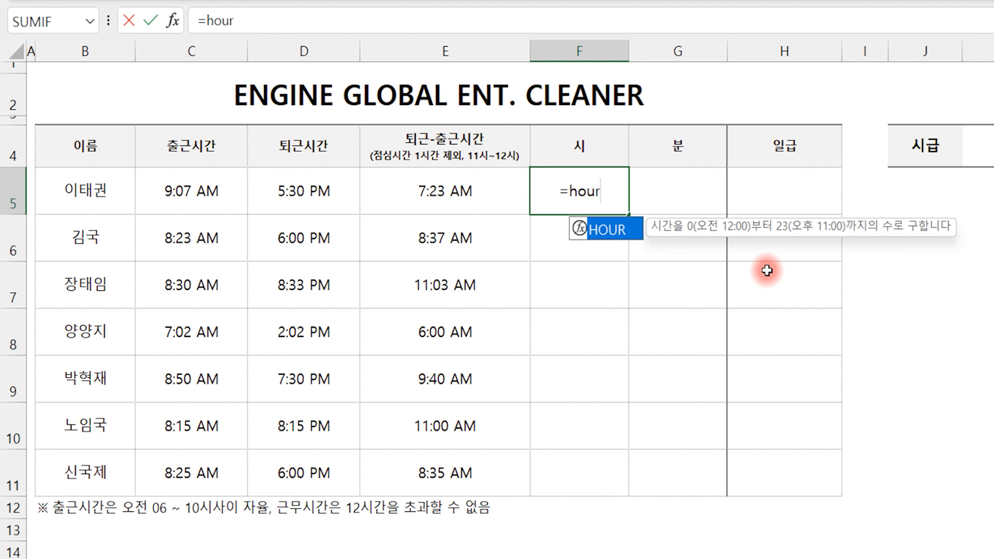
text(()
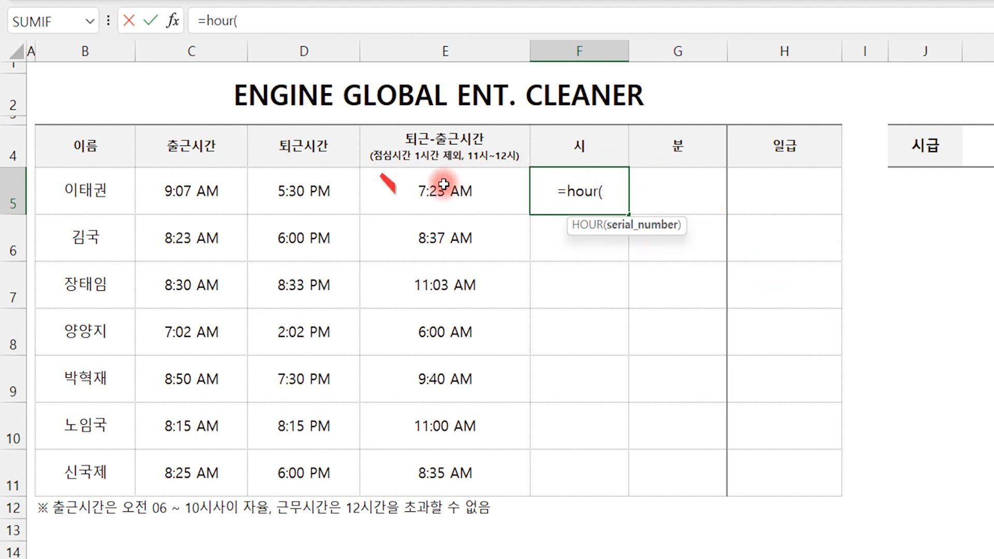
click(433, 196)
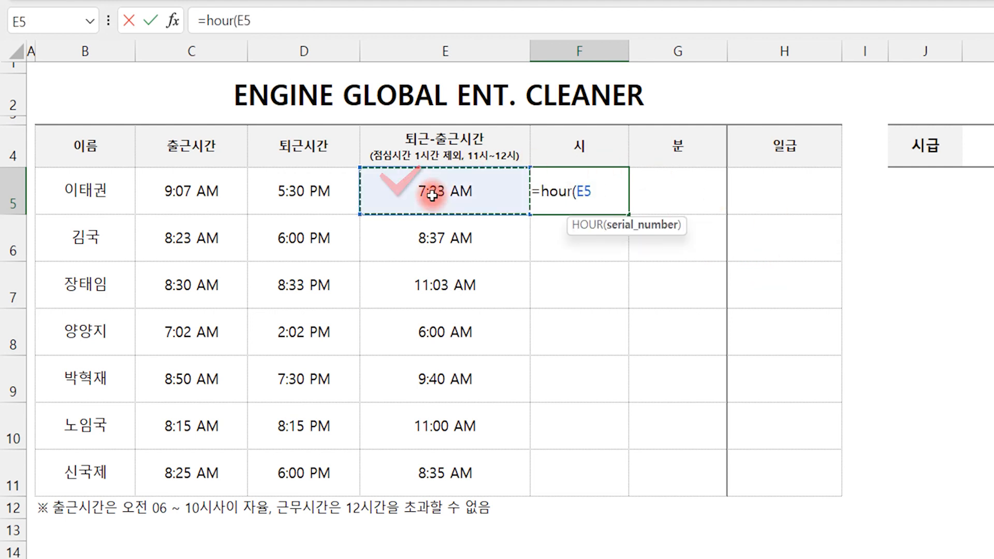
text())
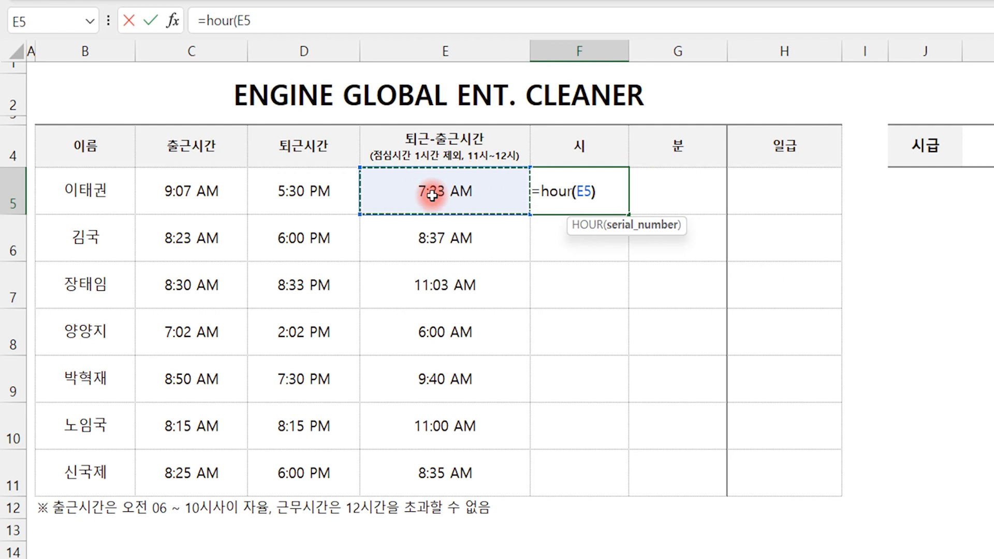
key(Return)
click(580, 190)
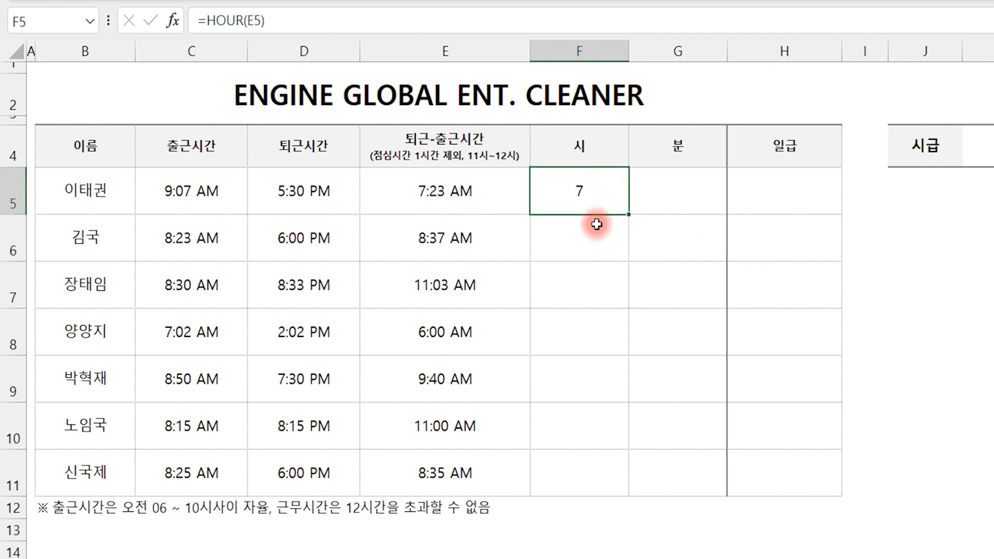
drag(628, 213, 604, 486)
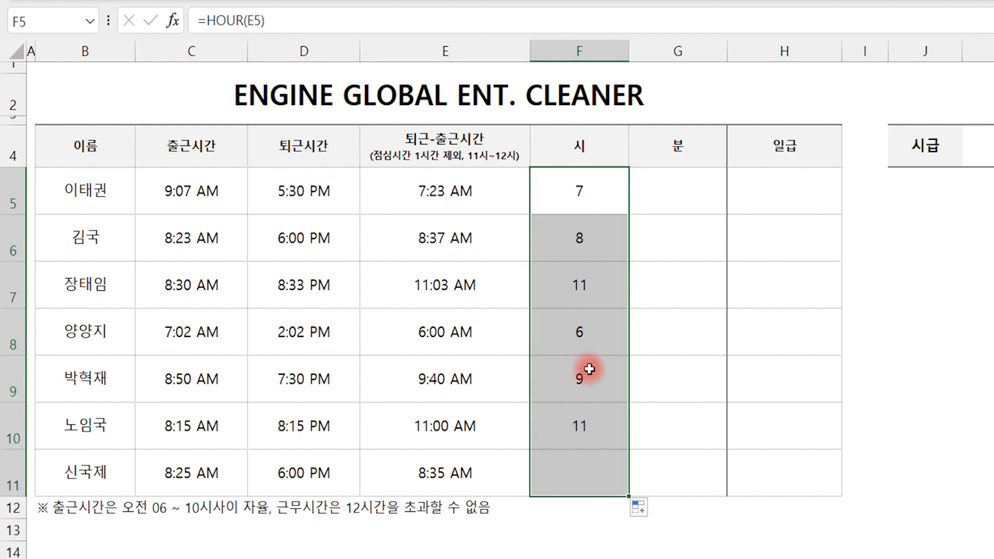
- Extract the worked minutes with =MINUTE(E5) in G5 and fill the formula down the 분 column
click(679, 209)
text(=)
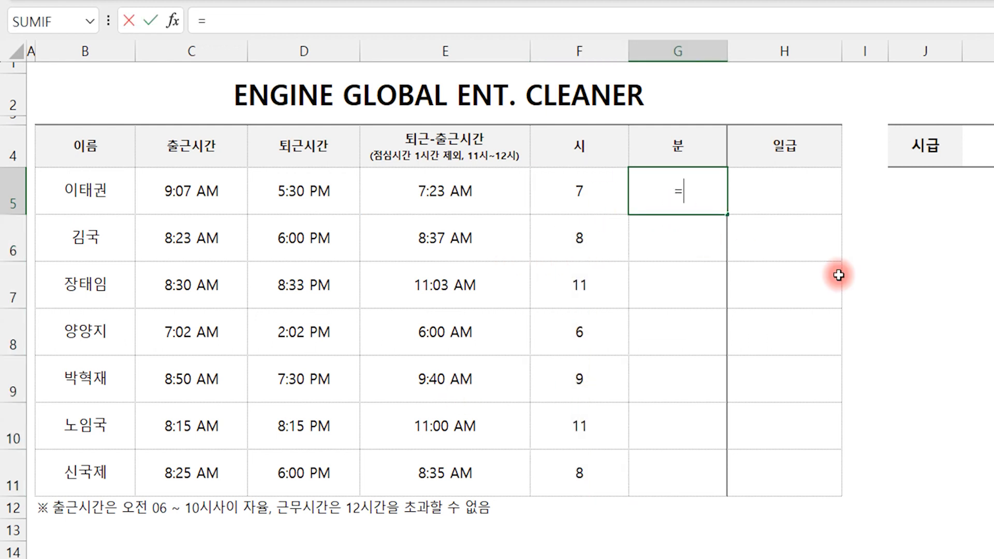
text(min)
key(BackSpace)
text(mi)
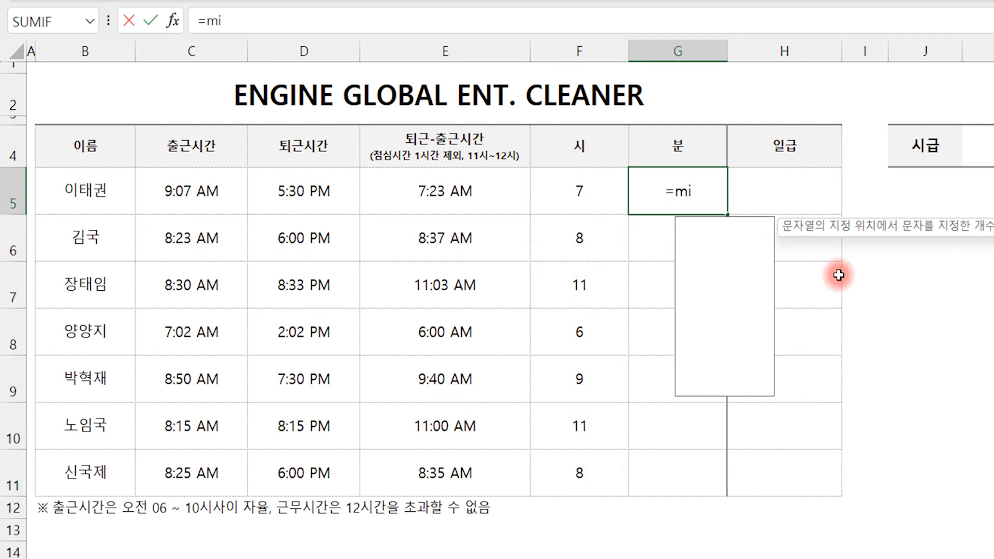
text(nut)
key(Tab)
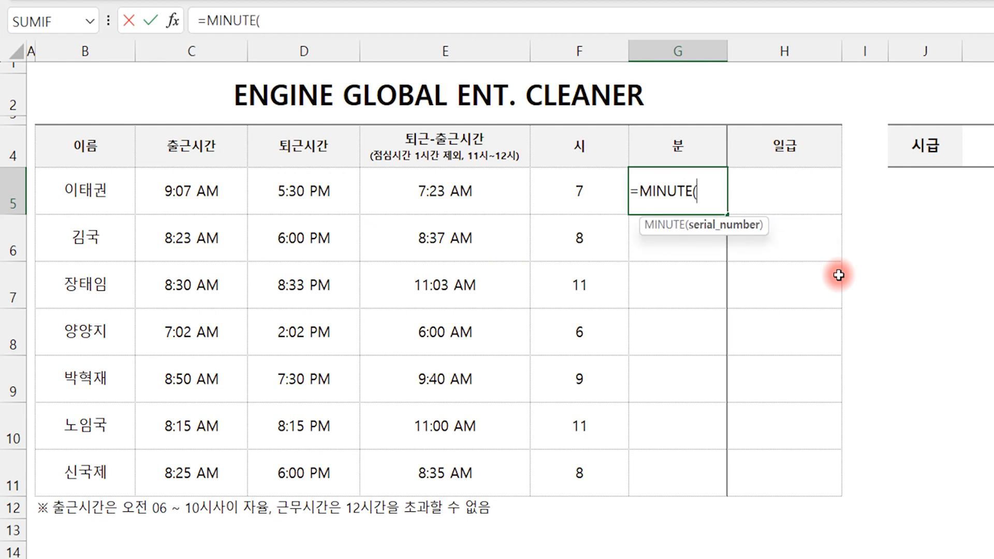
key(Left)
key(Left)
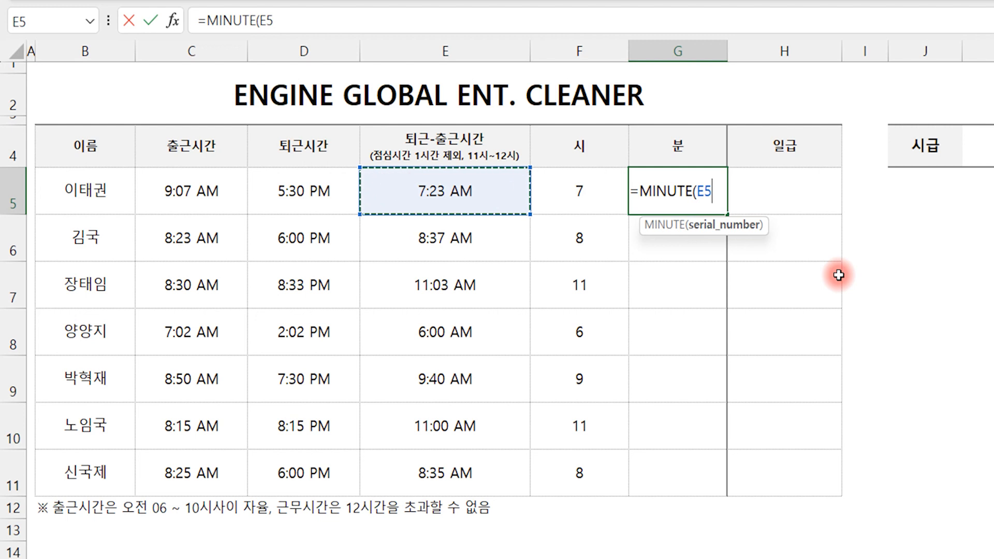
key(Return)
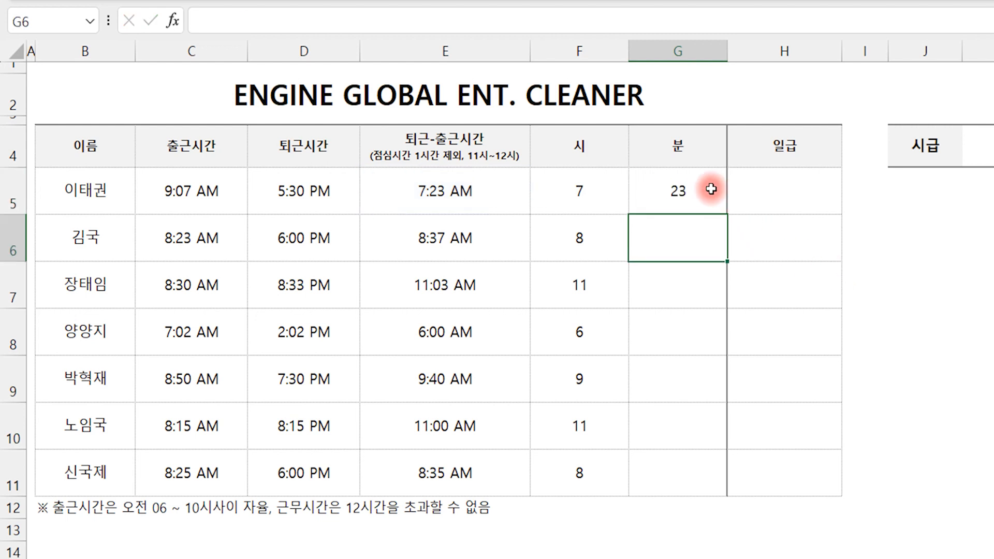
click(689, 185)
double_click(727, 214)
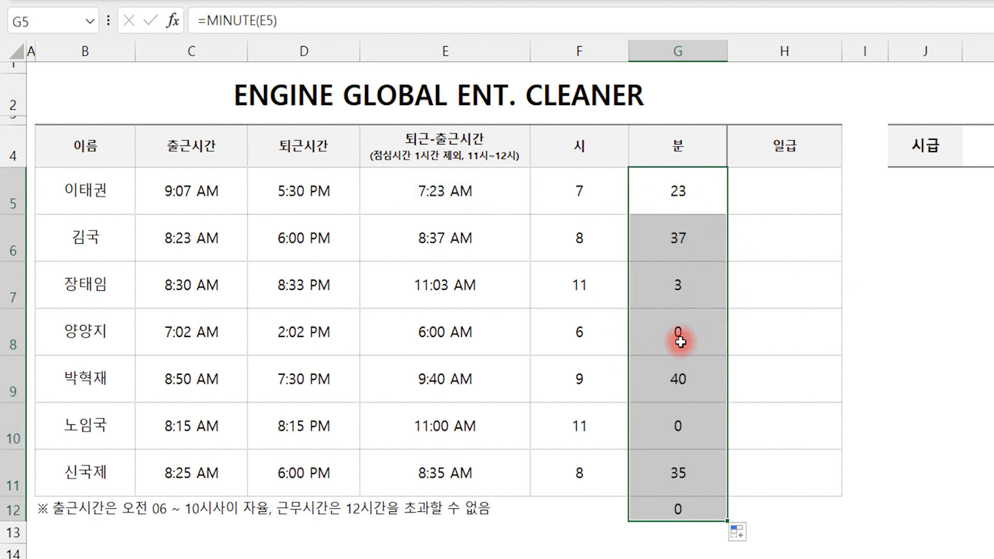
- Clear the surplus filled formula from G12 below the table
click(693, 512)
key(Delete)
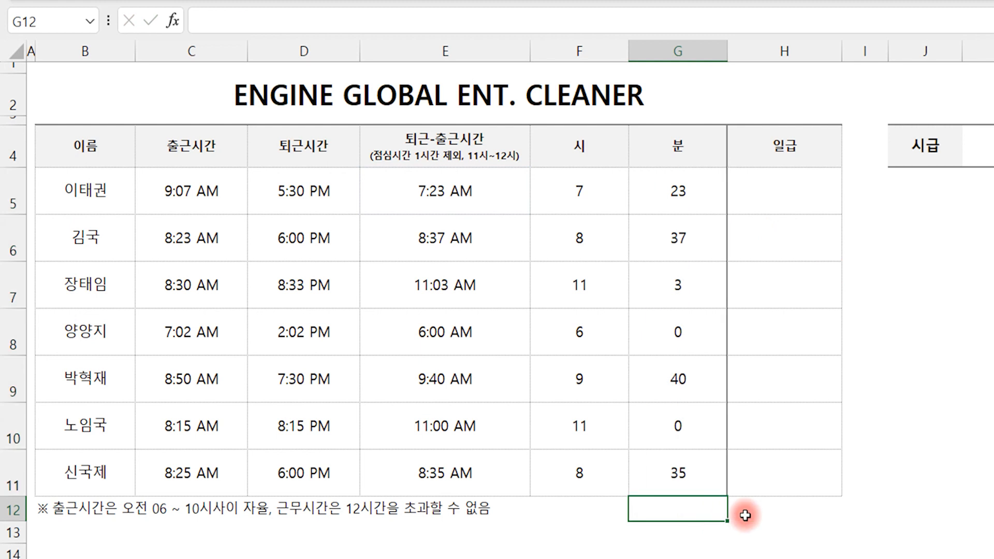
click(983, 332)
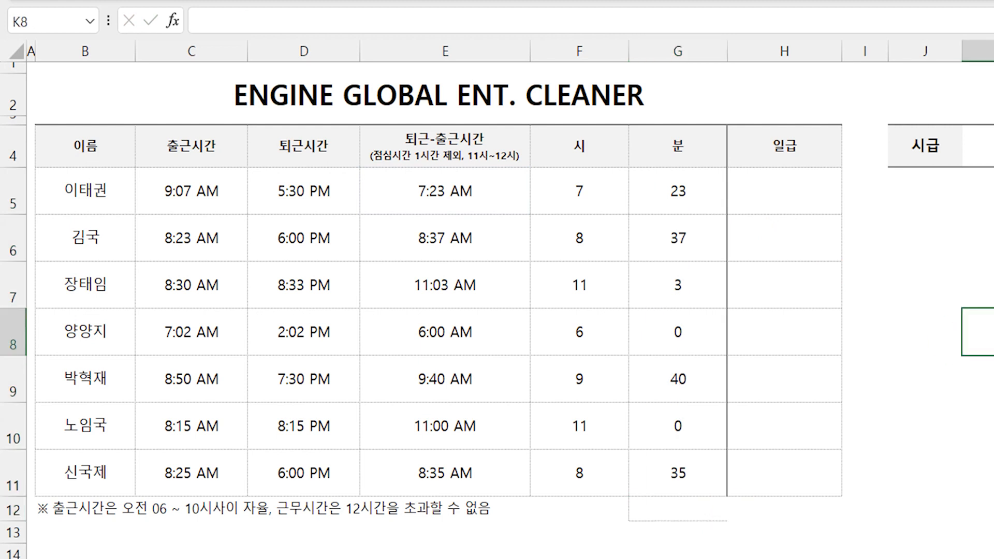
click(703, 505)
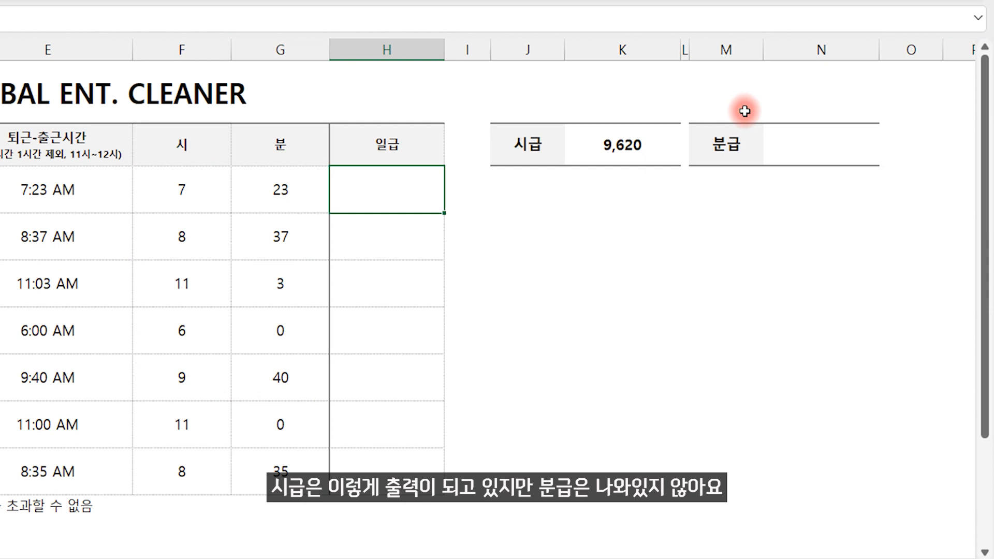
- Calculate the per-minute rate in N4 with the formula =K4/60
click(800, 146)
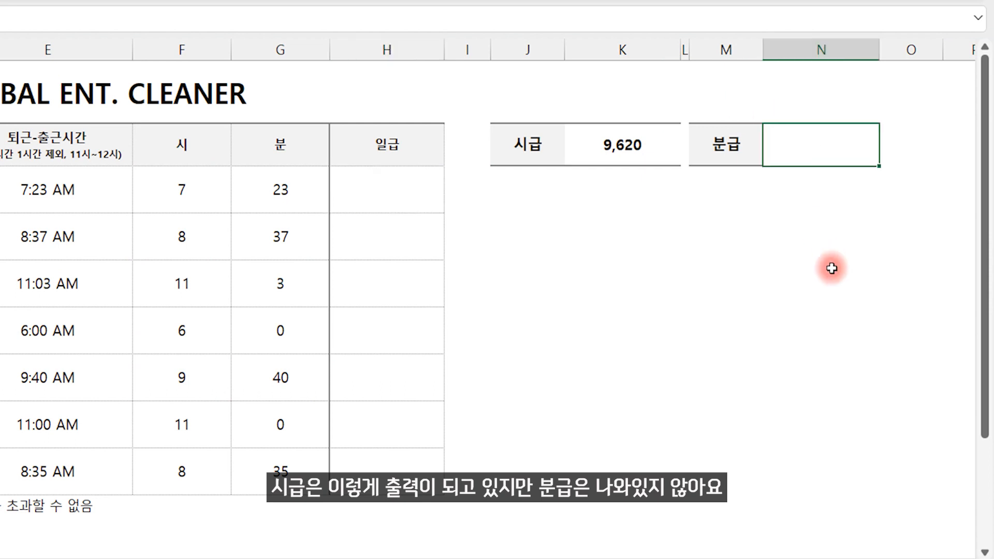
text(=)
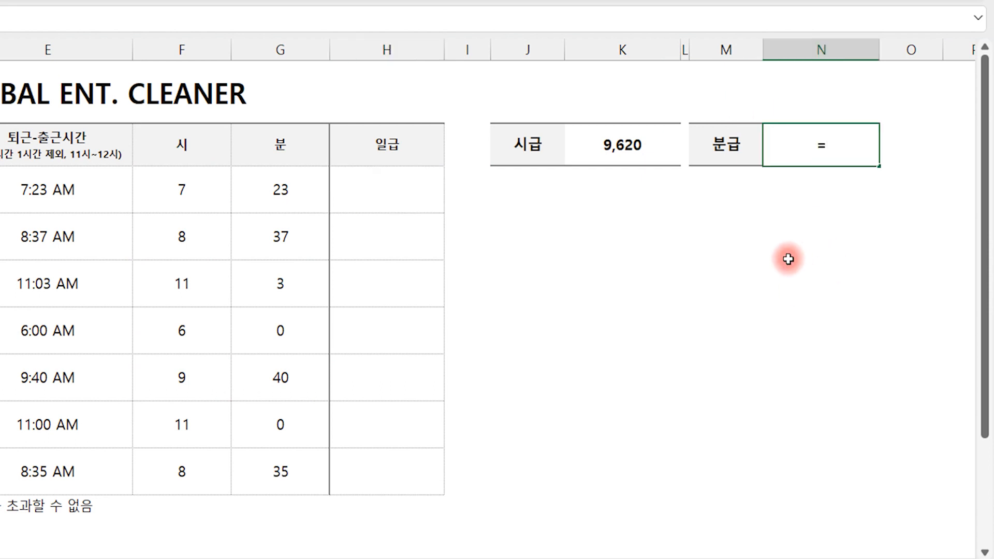
click(610, 144)
text(/60)
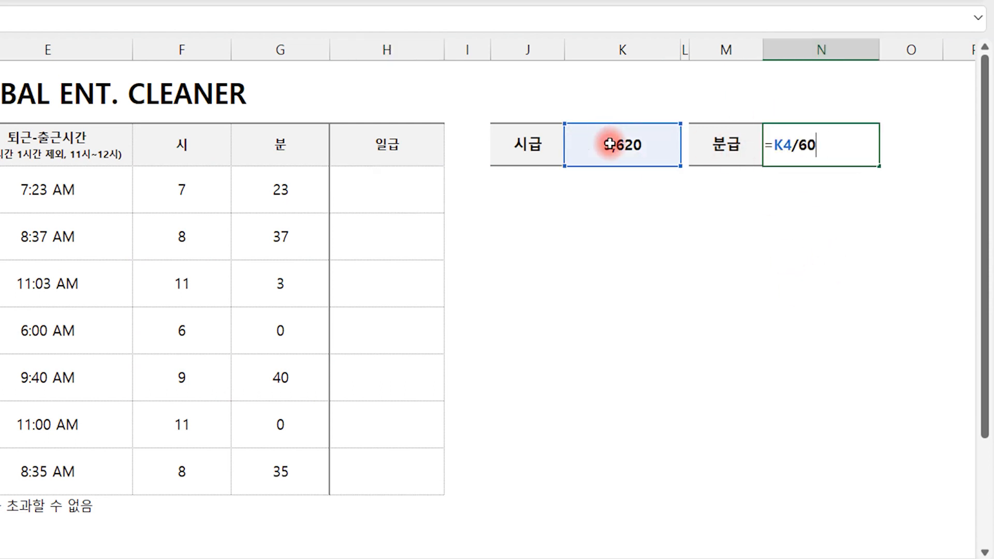
key(Return)
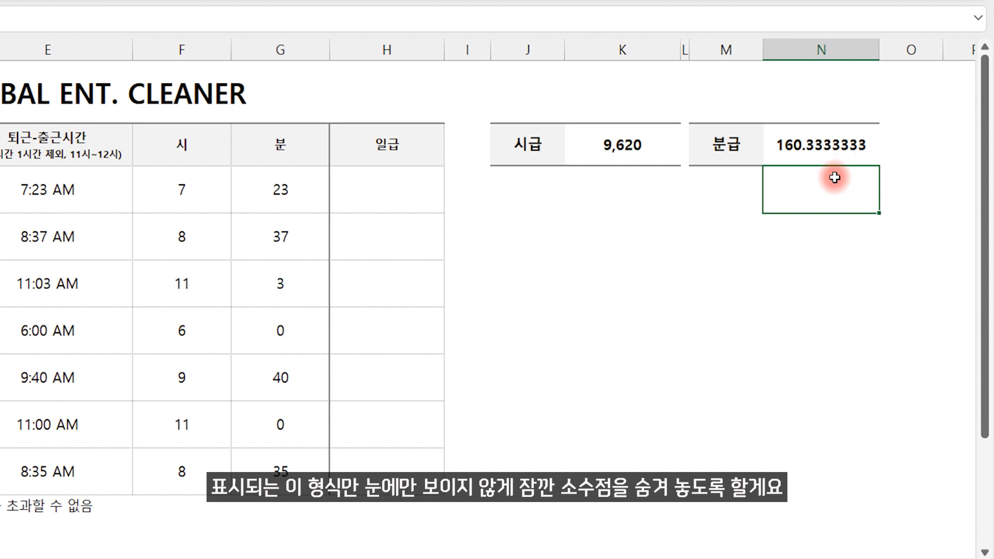
- Reduce the displayed decimals of the per-minute rate in N4 until it shows as a whole number
click(829, 141)
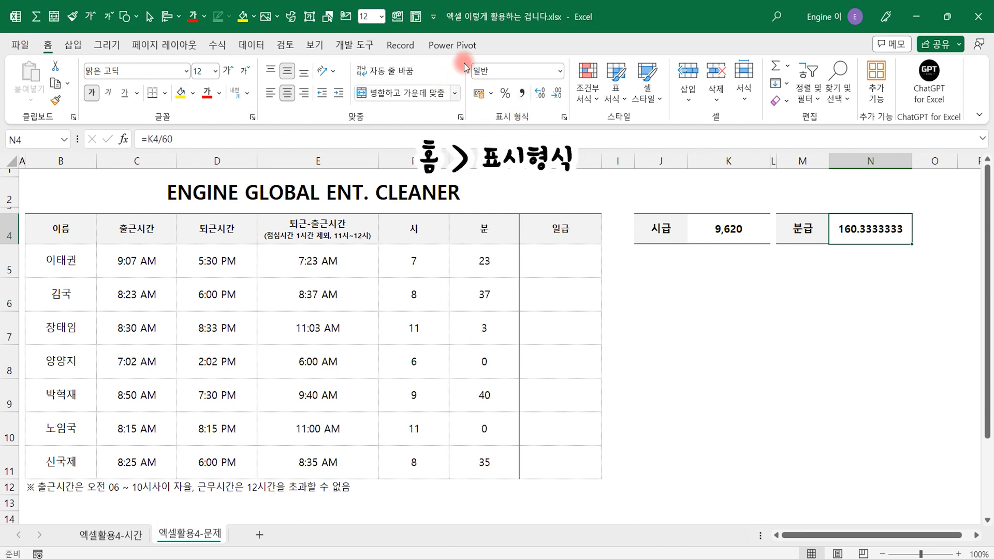
click(556, 95)
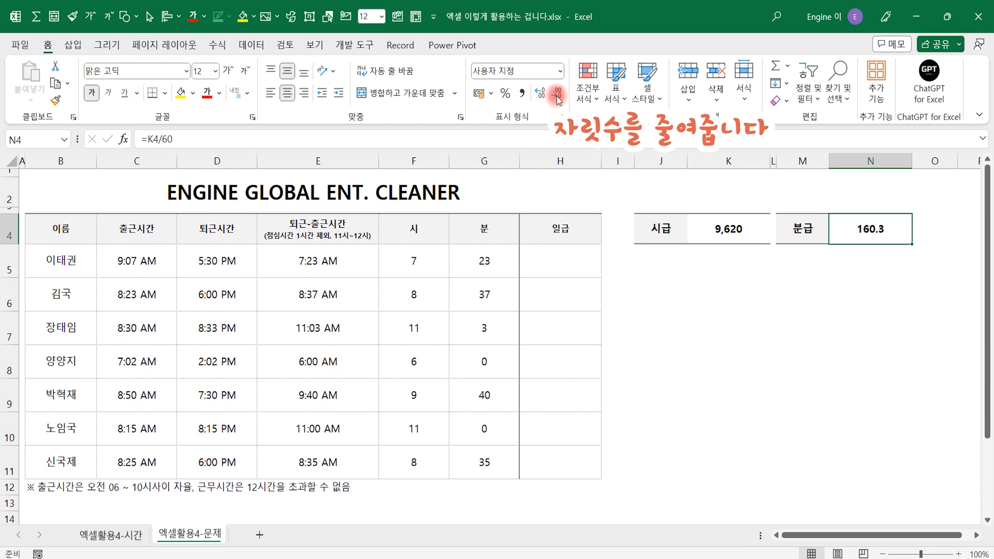
click(557, 95)
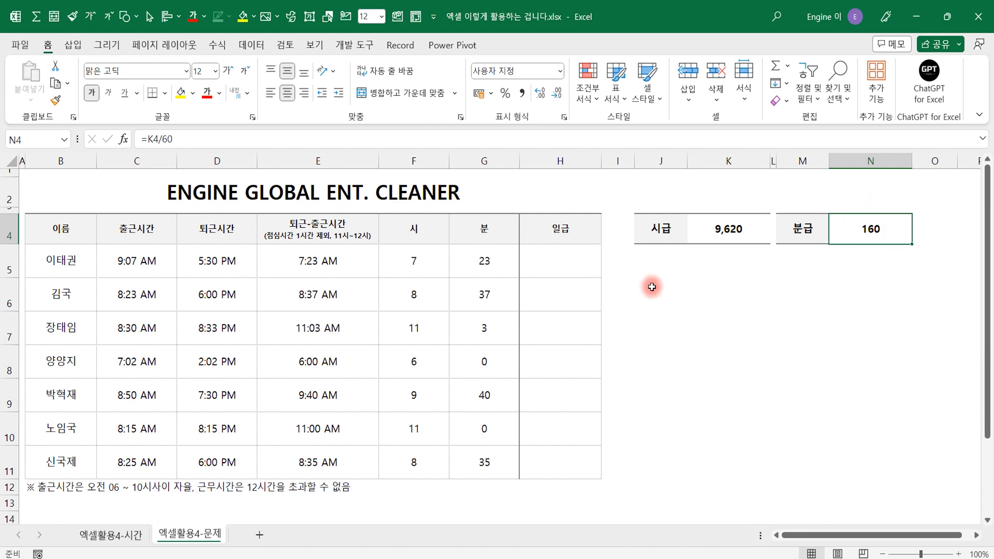
- Start a ROUNDUP formula in H5 that multiplies the hours in F5 by the absolute reference $K$4
click(557, 261)
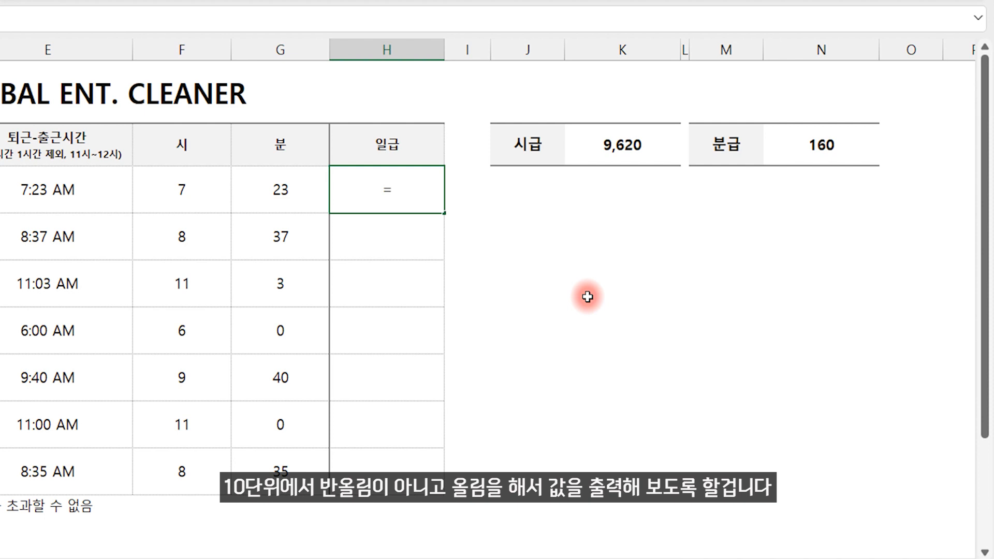
text(ro)
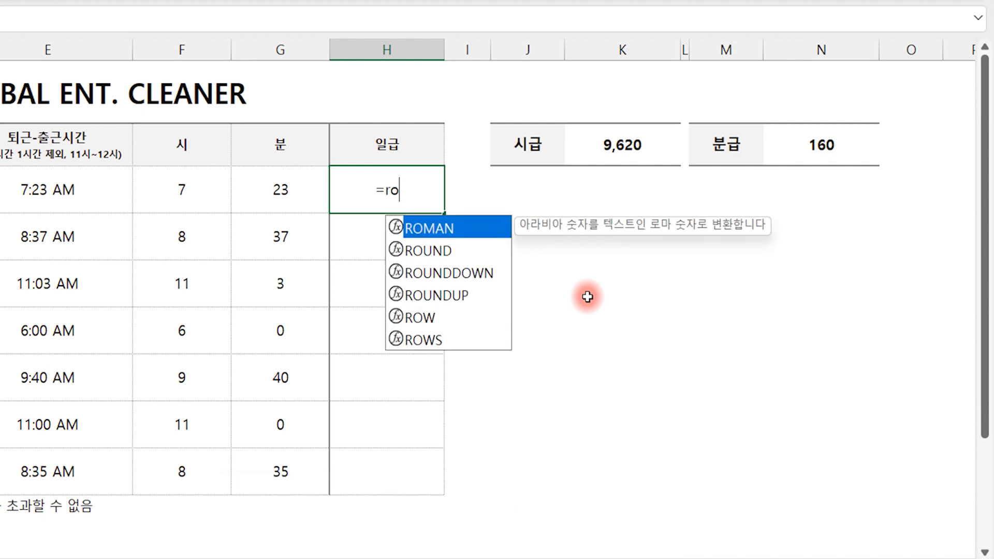
text(un)
key(Down)
key(Down)
key(Tab)
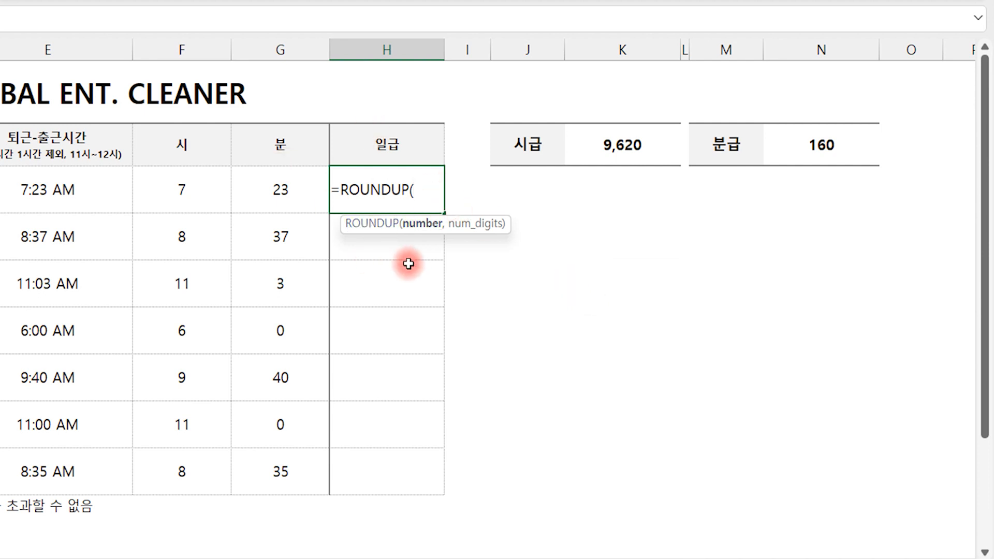
click(180, 190)
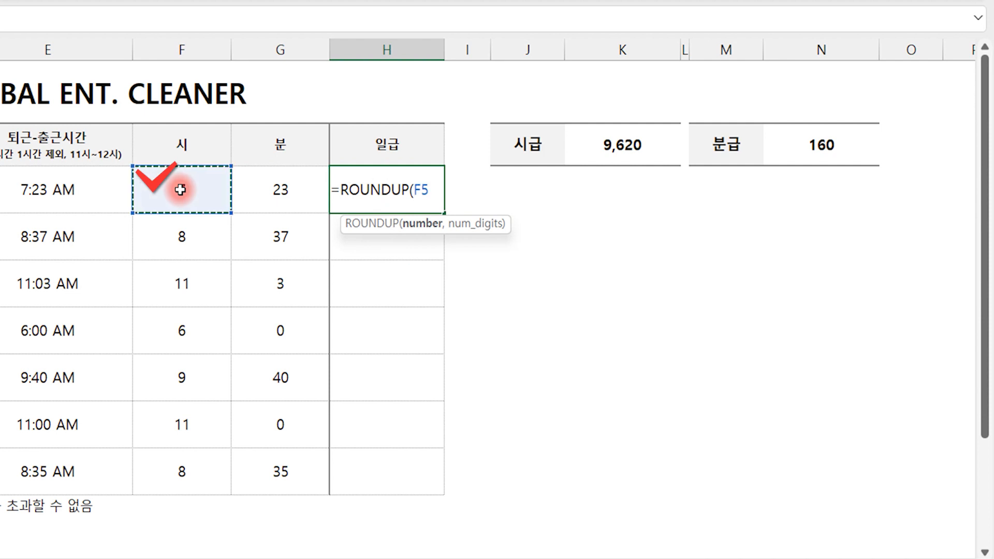
text(*)
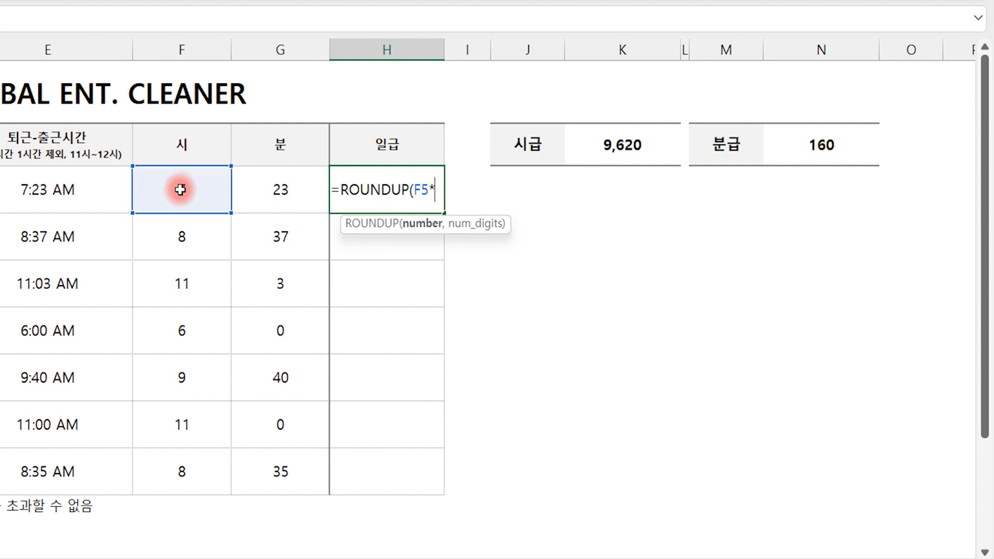
click(607, 149)
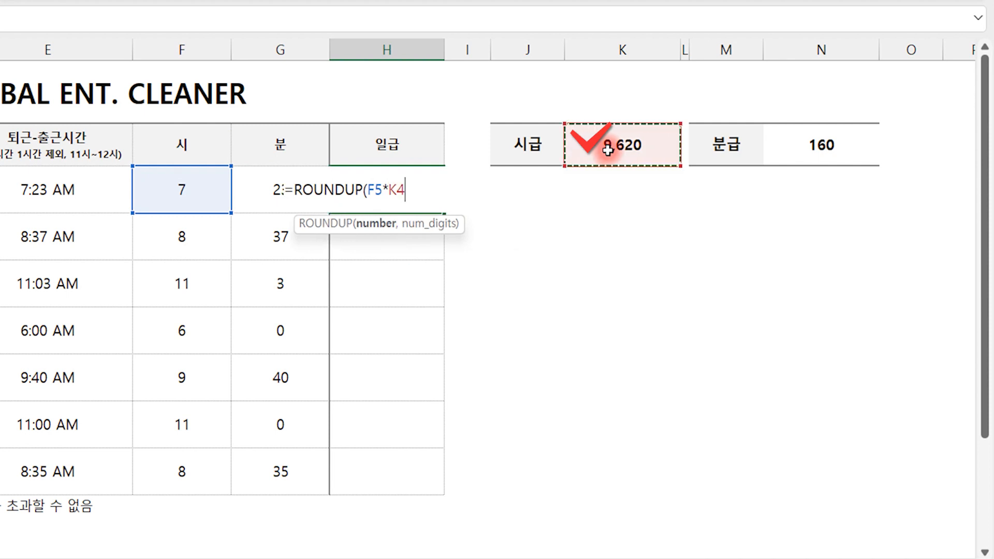
key(F4)
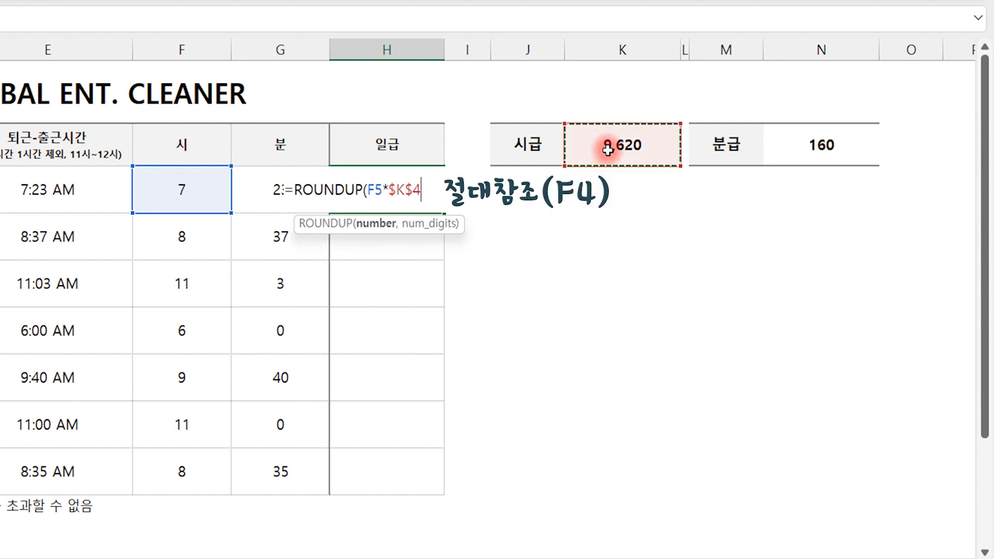
- Add the minutes' pay G5*$N$4 to the ROUNDUP number argument in H5, with an absolute rate reference, and proceed to the digits argument
text(+)
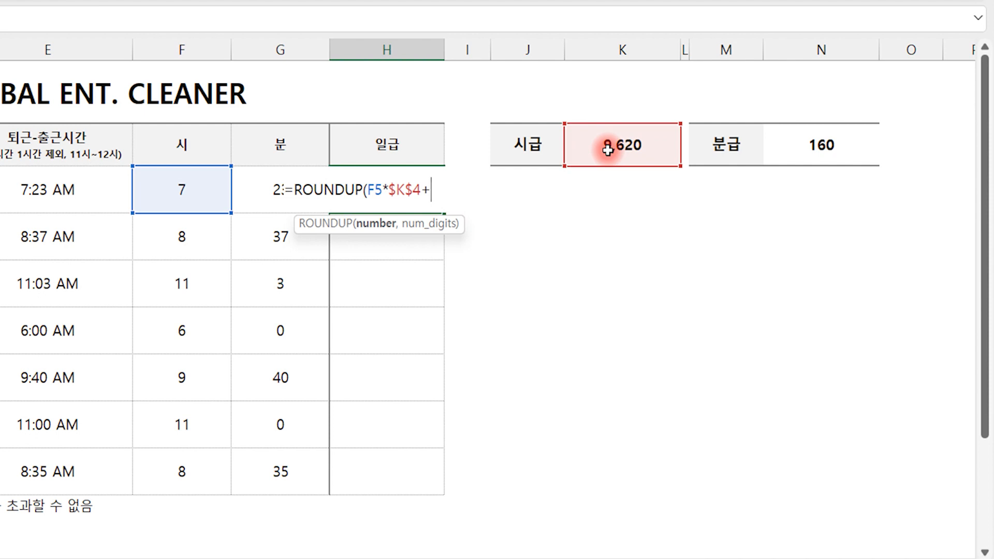
click(249, 181)
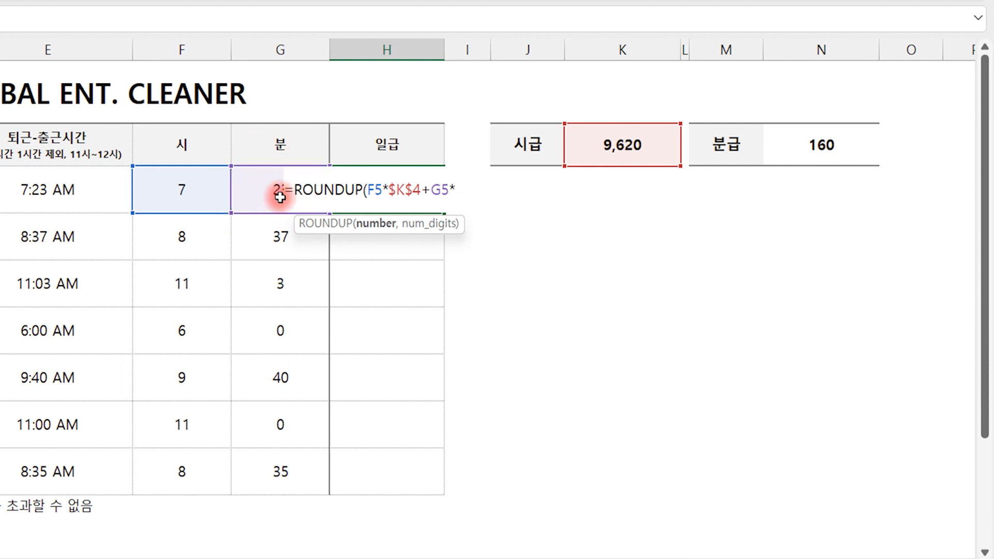
click(800, 153)
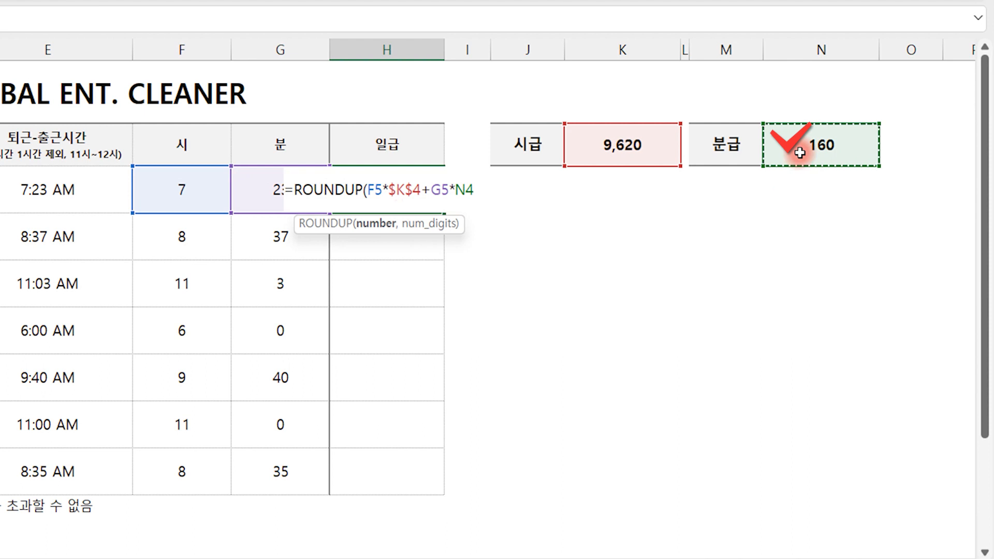
key(F4)
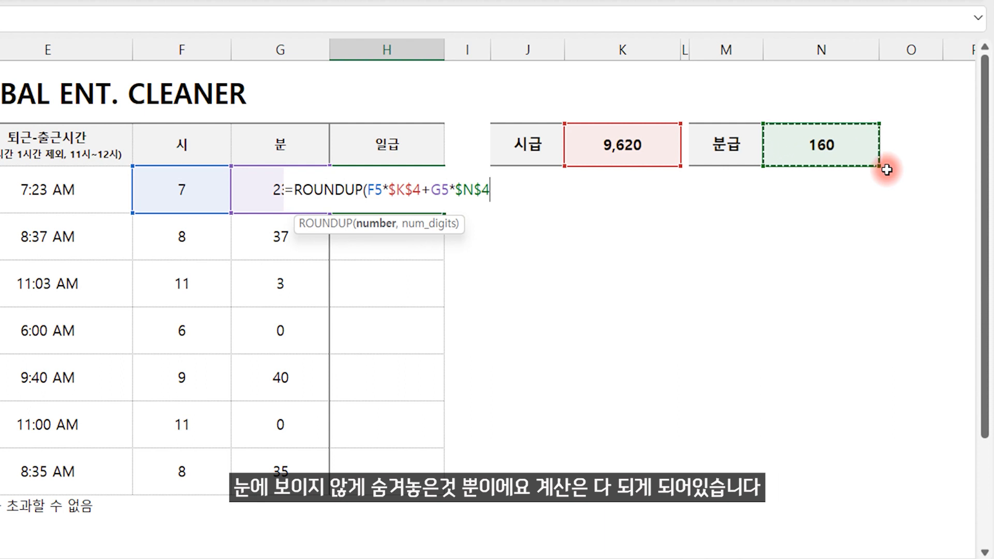
text(,)
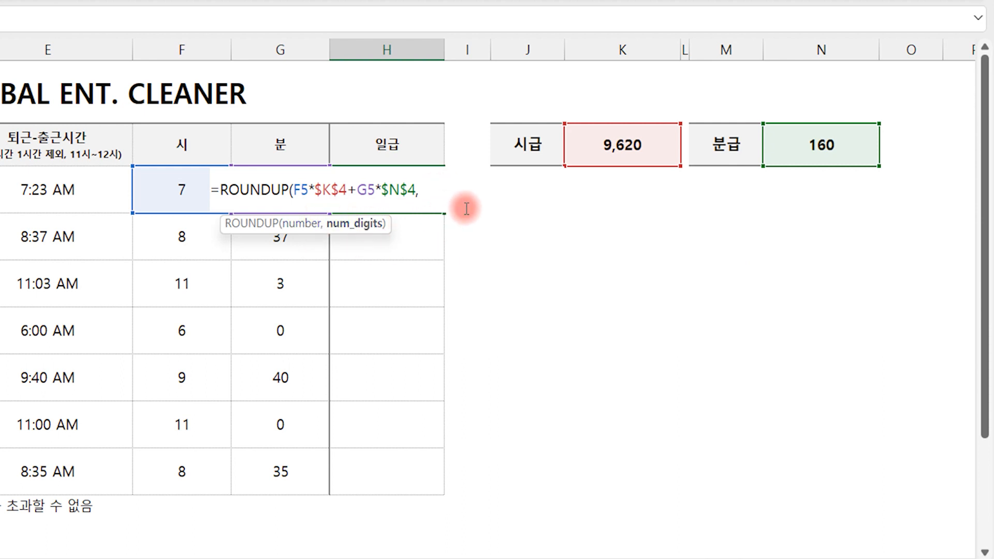
key(ctrl+2)
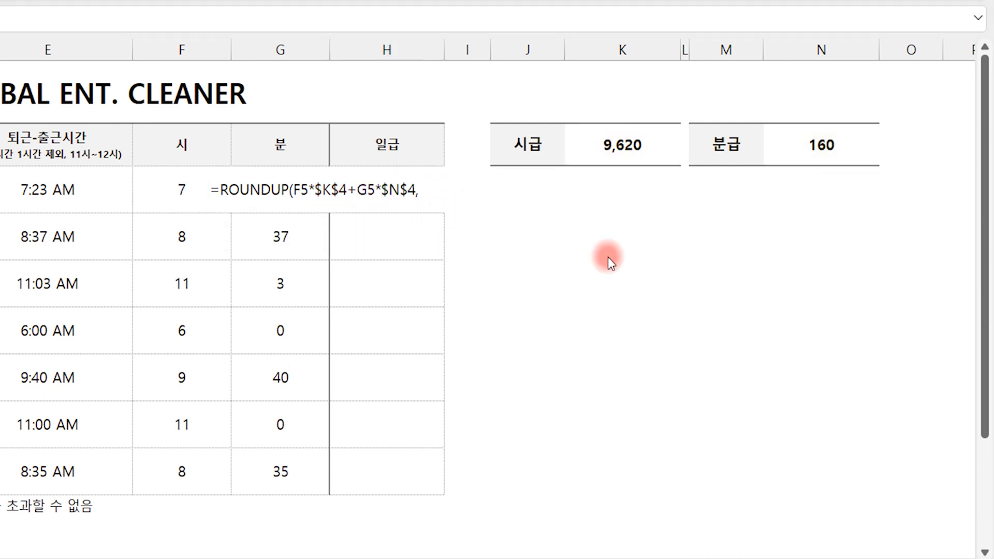
drag(465, 241, 466, 246)
drag(434, 295, 496, 294)
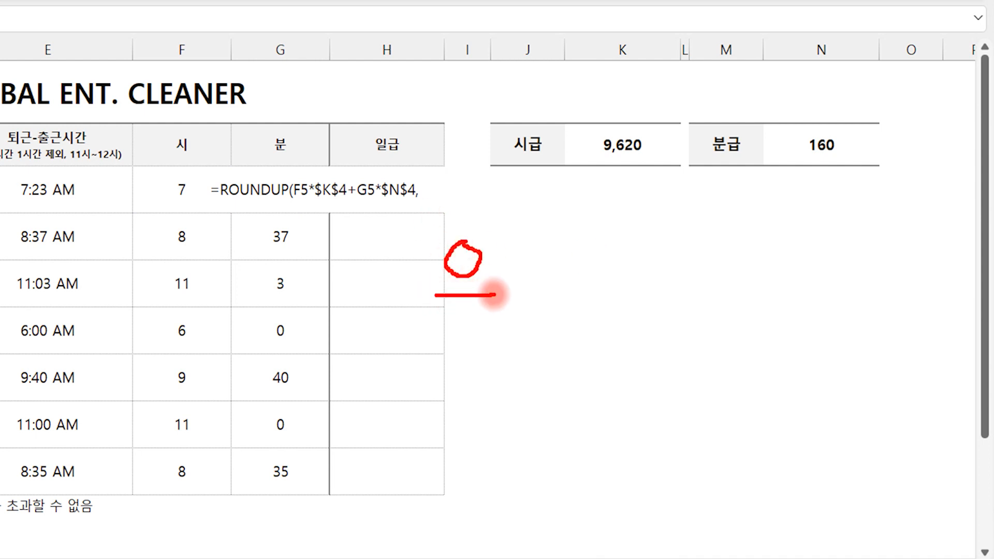
mouse_move(461, 327)
mouse_down()
mouse_move(444, 379)
mouse_move(506, 337)
mouse_move(599, 370)
mouse_move(546, 417)
mouse_up()
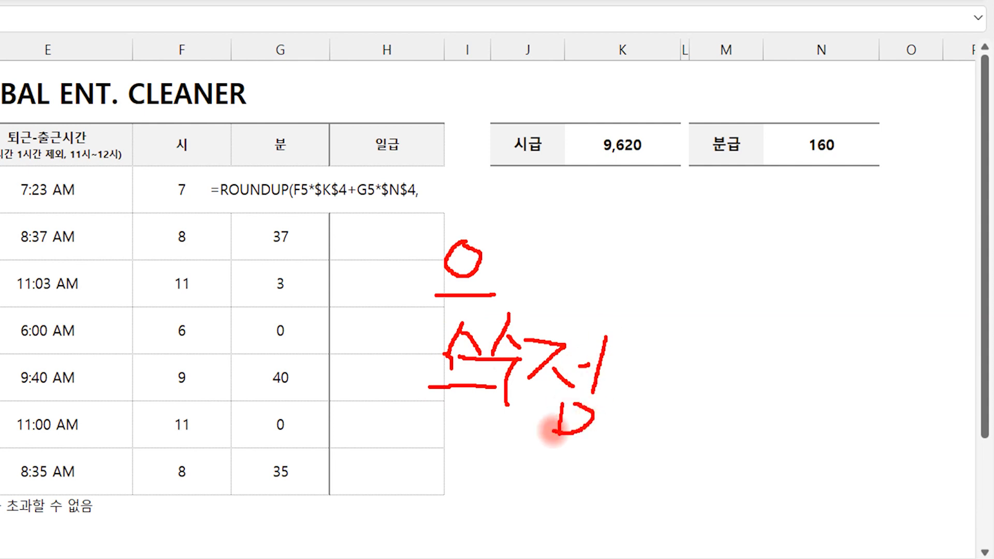
mouse_move(666, 346)
mouse_down()
mouse_move(659, 381)
mouse_move(701, 406)
mouse_move(737, 366)
mouse_move(771, 401)
mouse_move(781, 434)
mouse_up()
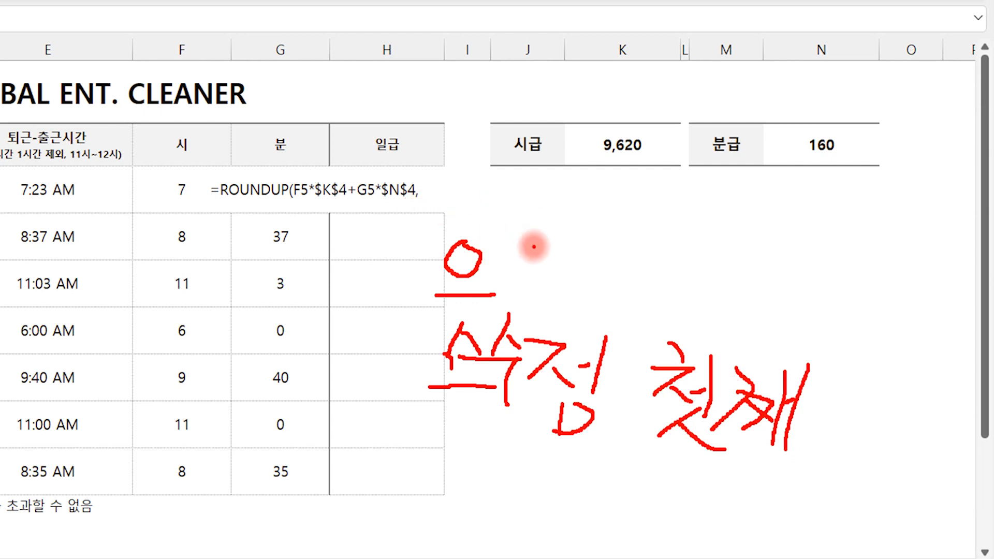
drag(518, 239, 517, 279)
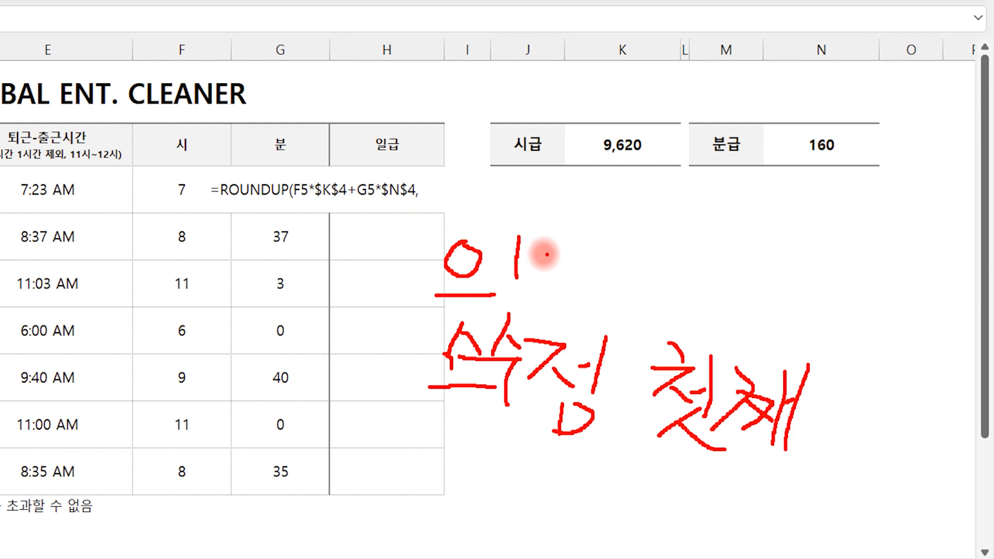
mouse_move(544, 244)
mouse_down()
mouse_move(572, 266)
mouse_move(600, 266)
mouse_move(603, 286)
mouse_up()
drag(656, 238, 665, 285)
mouse_move(708, 239)
mouse_down()
mouse_move(693, 282)
mouse_move(672, 300)
mouse_up()
drag(707, 257, 732, 255)
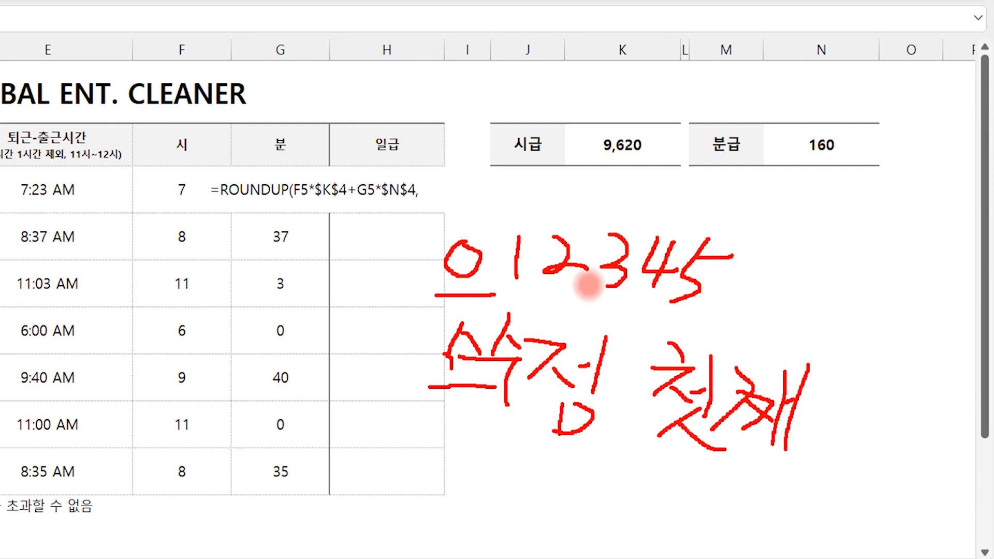
drag(440, 312, 693, 322)
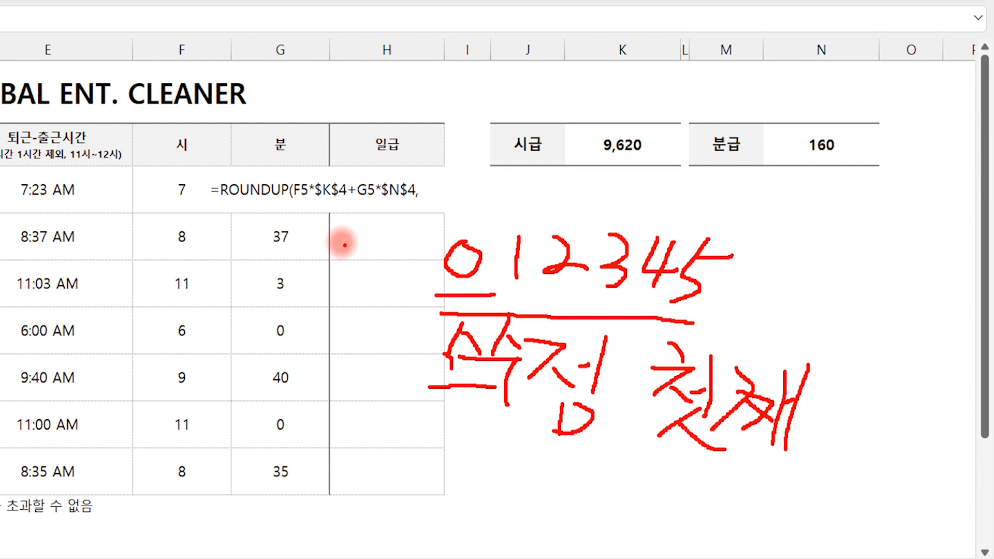
mouse_move(352, 249)
mouse_down()
mouse_move(398, 248)
mouse_move(415, 278)
mouse_up()
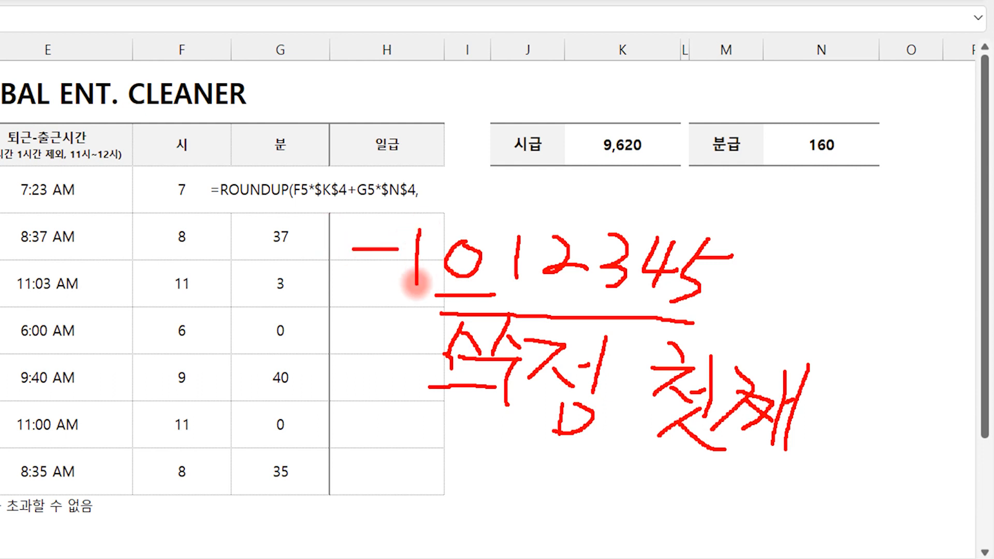
drag(351, 298, 419, 297)
mouse_move(247, 269)
mouse_down()
mouse_move(284, 269)
mouse_move(311, 251)
mouse_move(334, 279)
mouse_up()
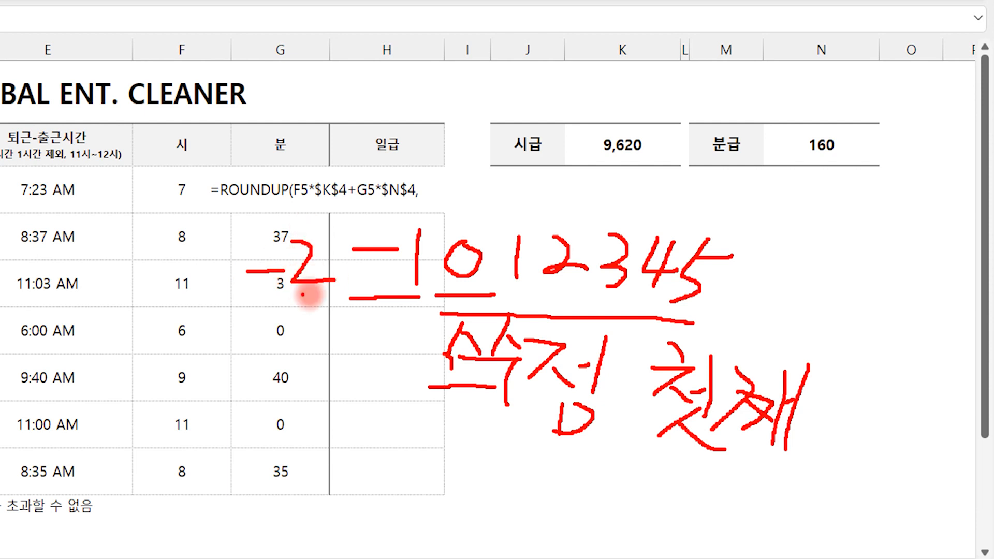
mouse_move(148, 270)
mouse_down()
mouse_move(188, 269)
mouse_move(213, 249)
mouse_move(222, 297)
mouse_up()
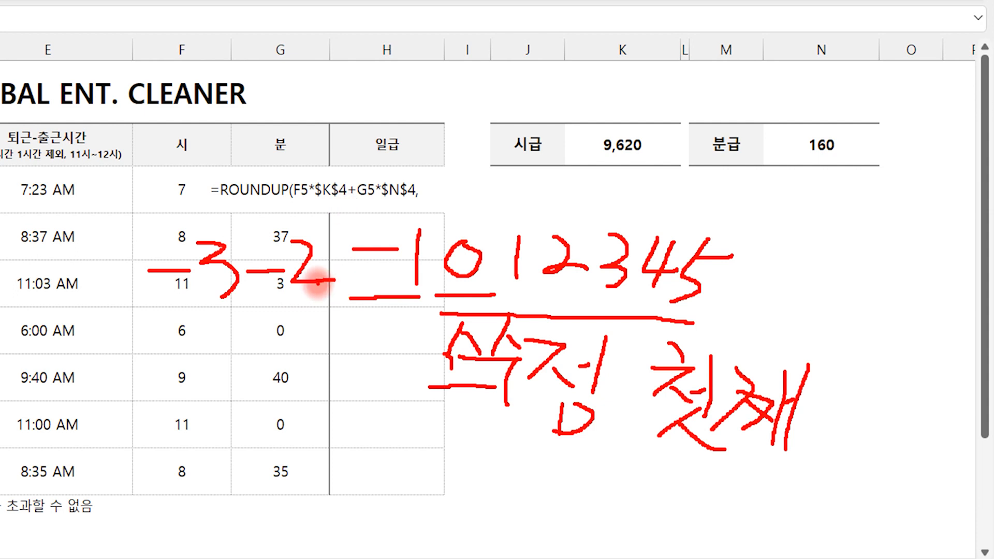
mouse_move(298, 227)
mouse_down()
mouse_move(292, 206)
mouse_move(214, 227)
mouse_move(209, 220)
mouse_up()
mouse_move(236, 297)
mouse_down()
mouse_move(282, 298)
mouse_move(339, 251)
mouse_move(292, 208)
mouse_move(240, 217)
mouse_move(238, 303)
mouse_up()
key(e)
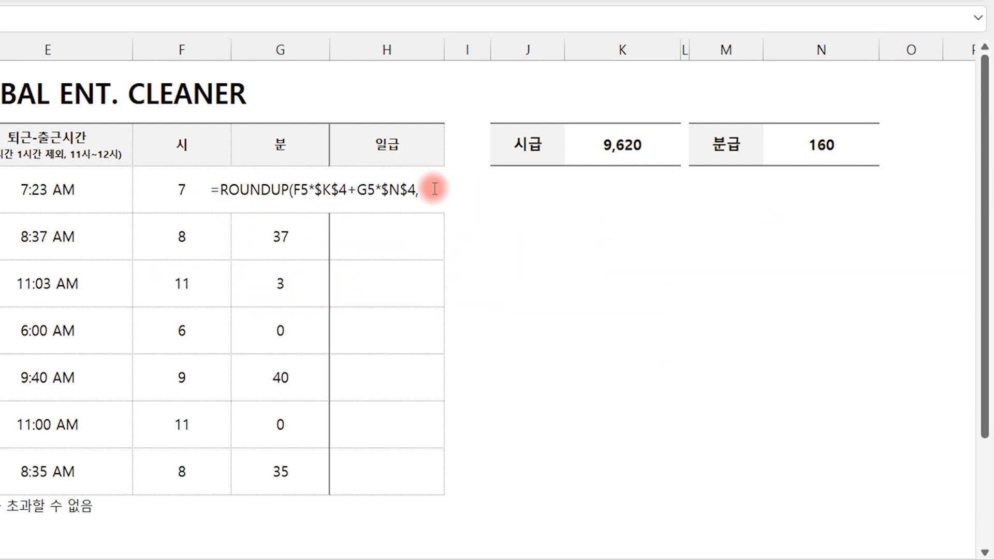
key(Escape)
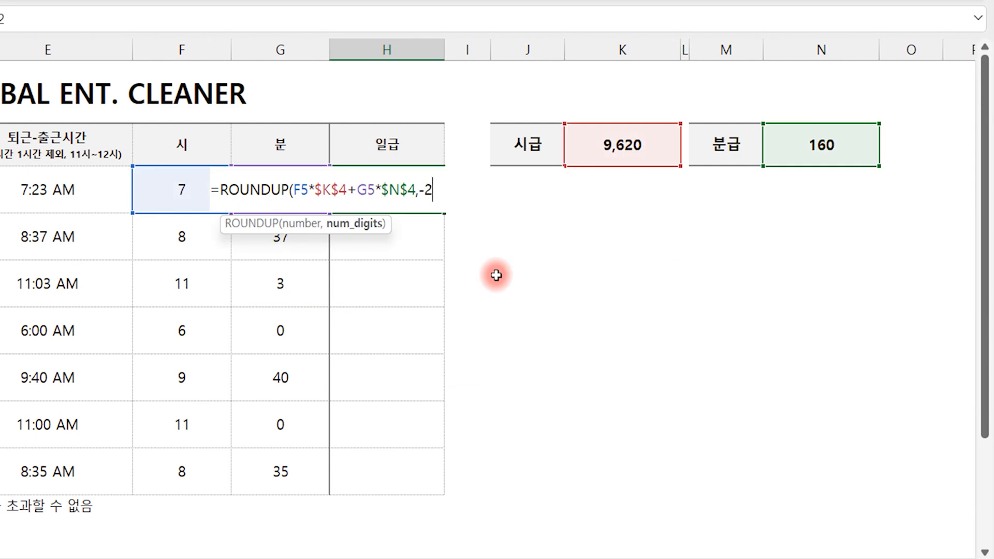
- Complete the H5 formula with -2 as the number of digits, as =ROUNDUP(F5*$K$4+G5*$N$4,-2)
text())
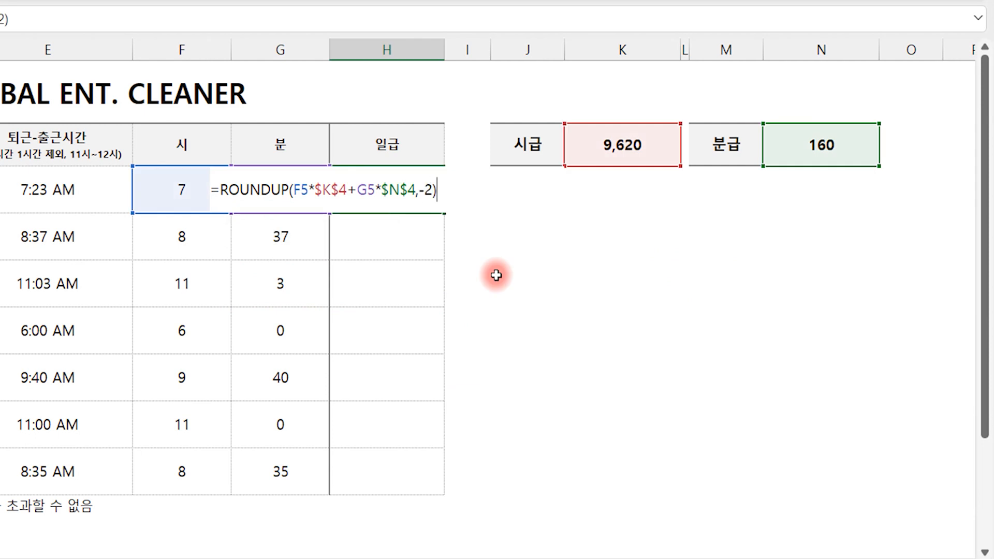
key(Return)
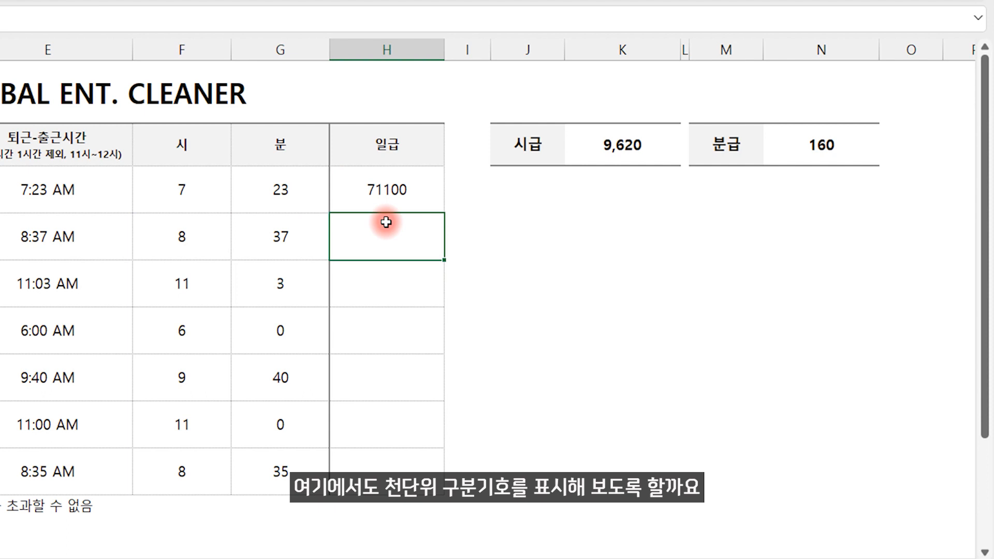
- Apply the custom number format #,##0 to the daily wage in H5 and fill its formula down through H11
click(393, 185)
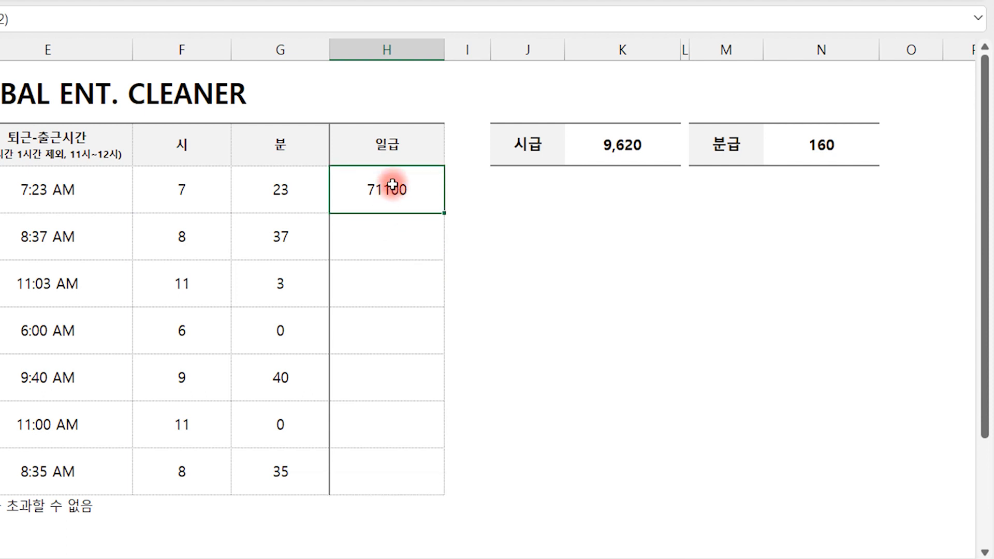
key(ctrl+1)
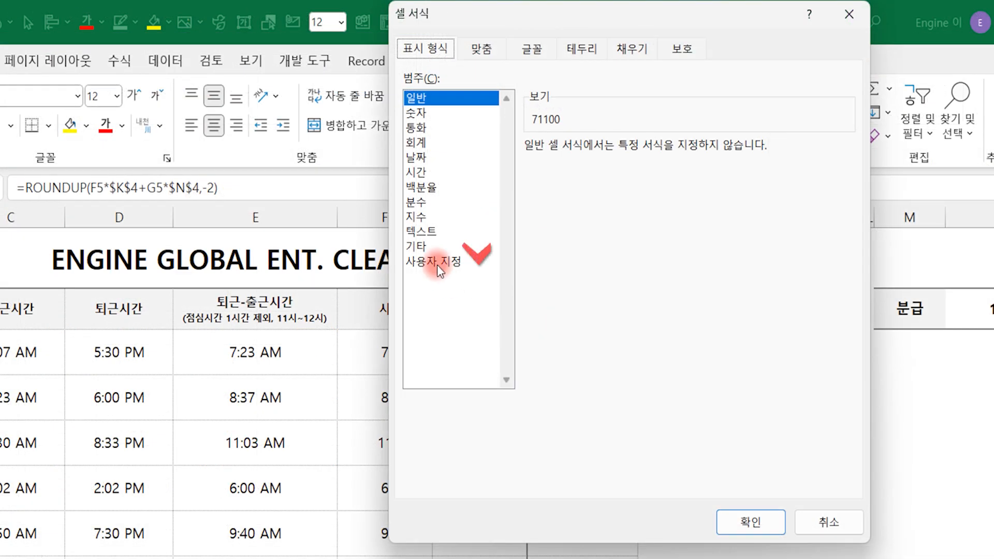
click(450, 195)
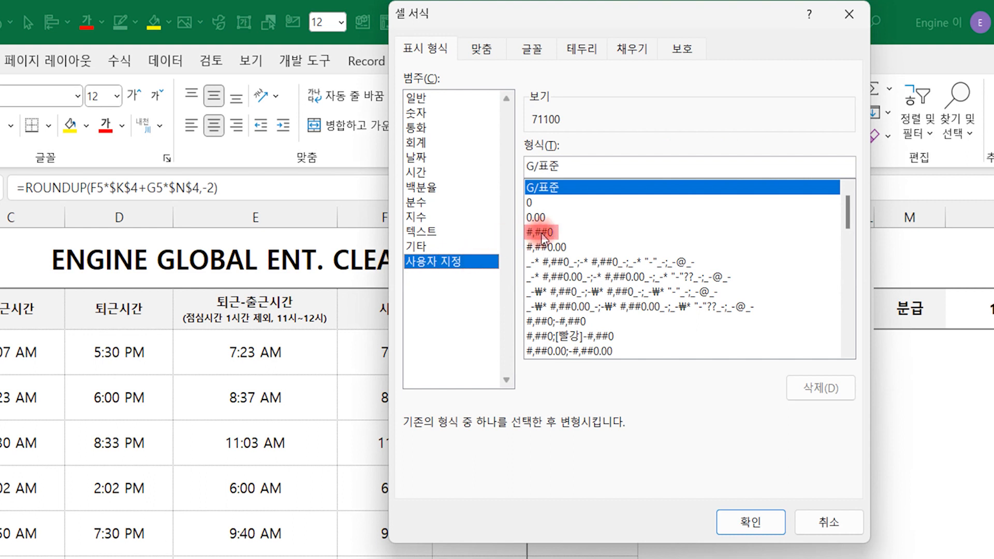
click(542, 233)
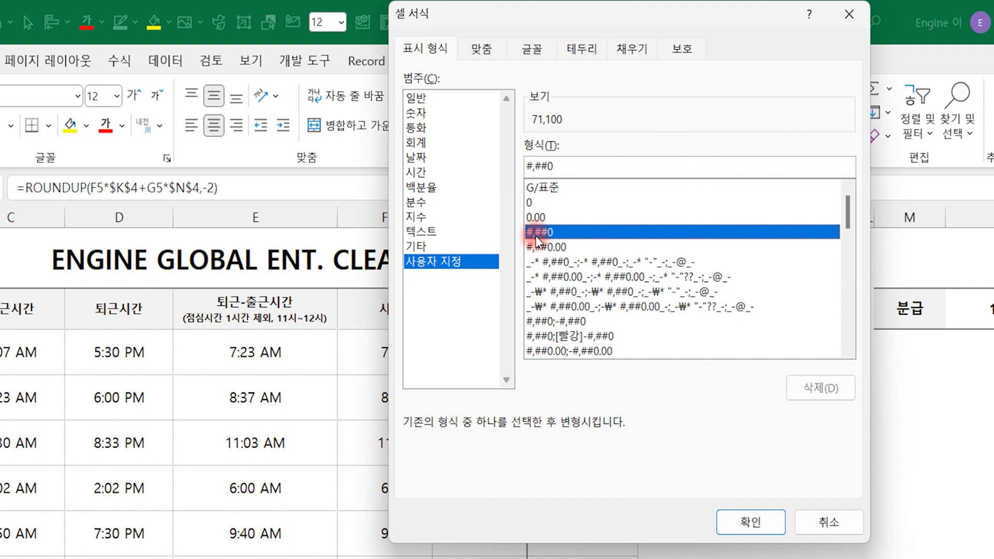
click(744, 521)
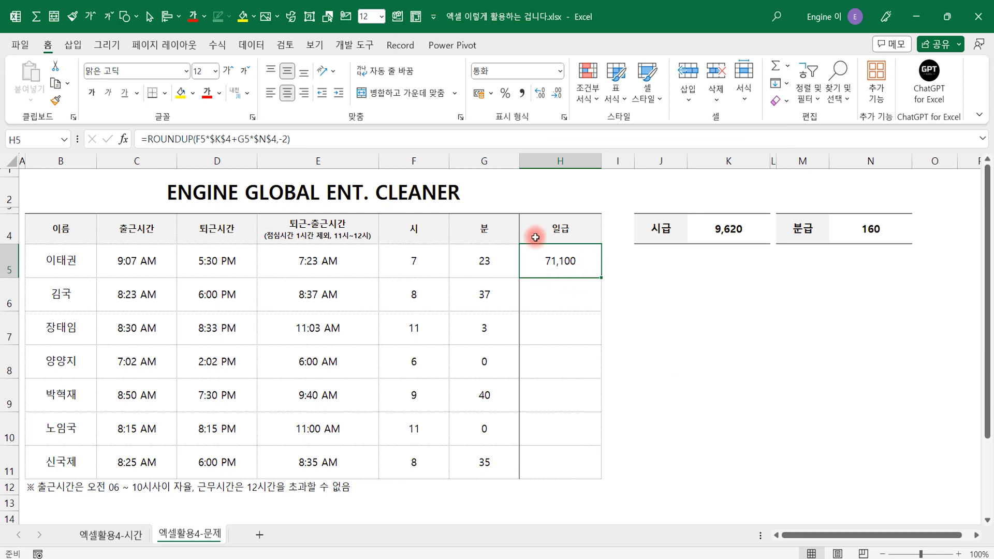
drag(600, 278, 587, 479)
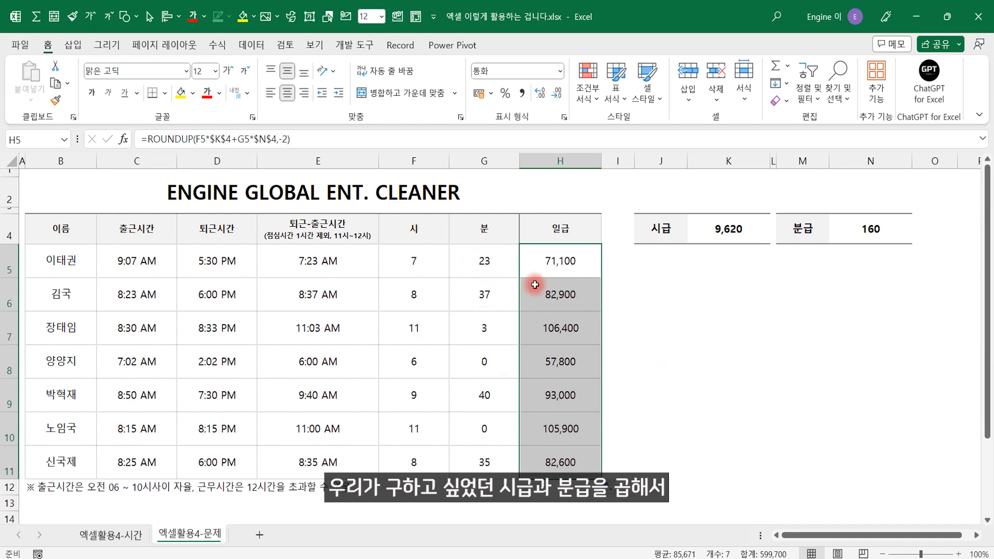
click(658, 318)
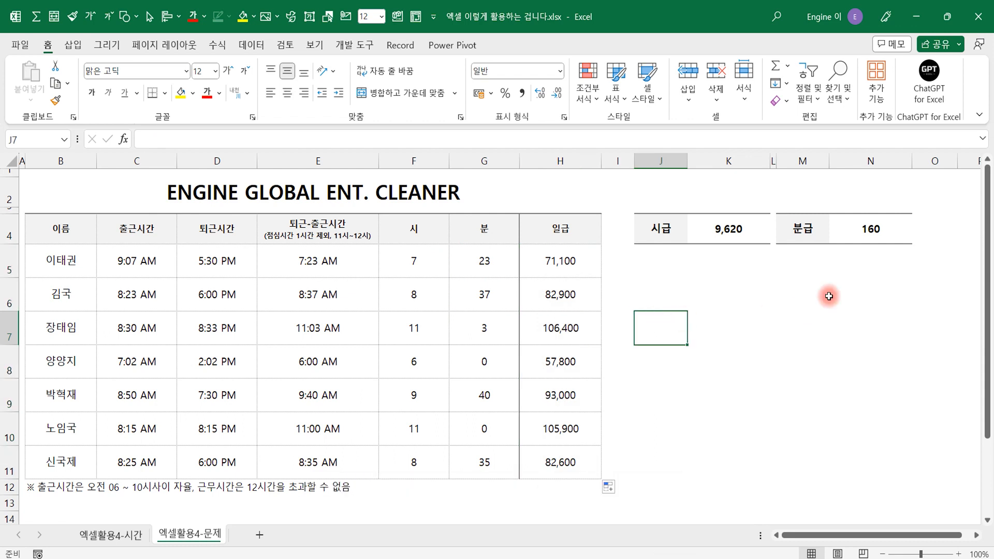
- Review the worked minutes in G5:G11 and how the per-minute rate in N4 is derived from the hourly rate
drag(484, 259, 484, 458)
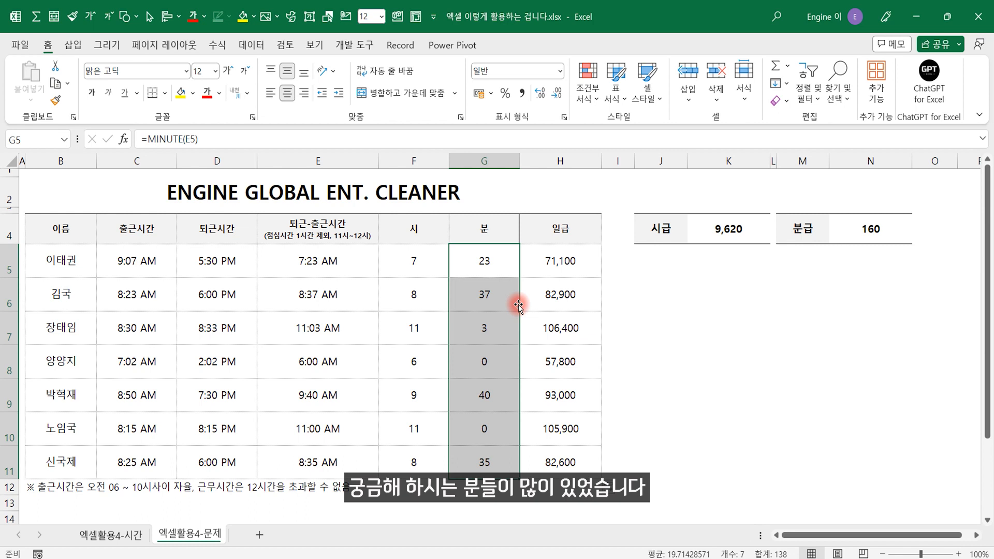
click(672, 232)
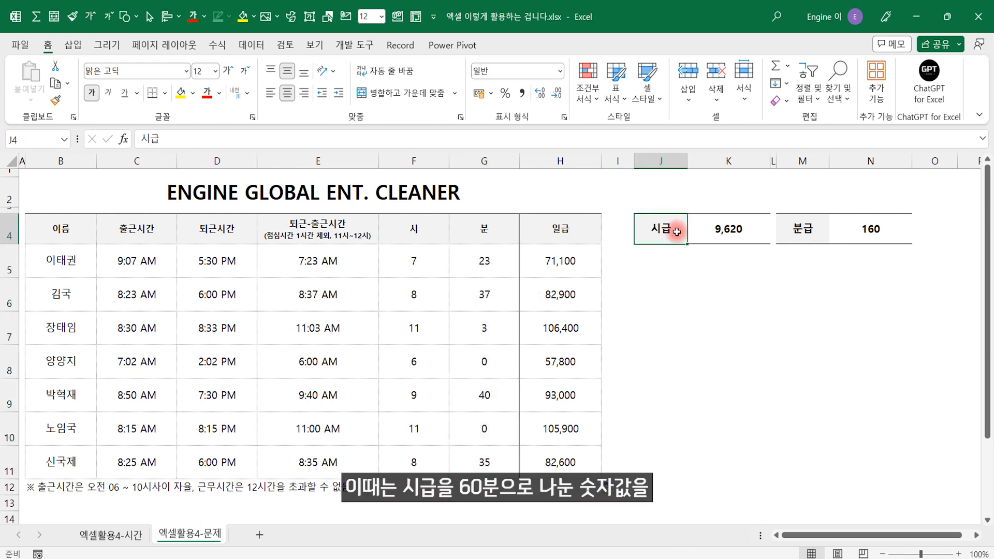
click(865, 230)
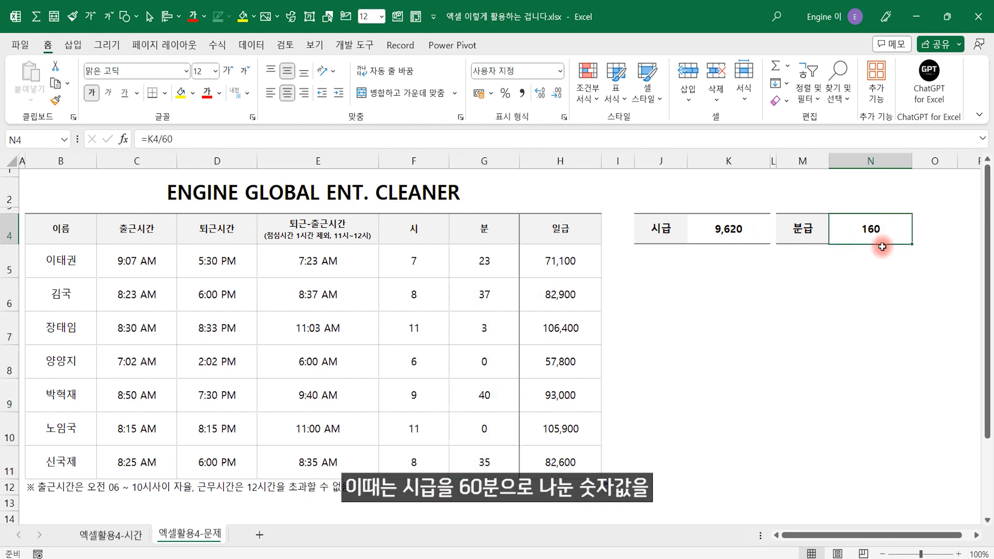
click(492, 260)
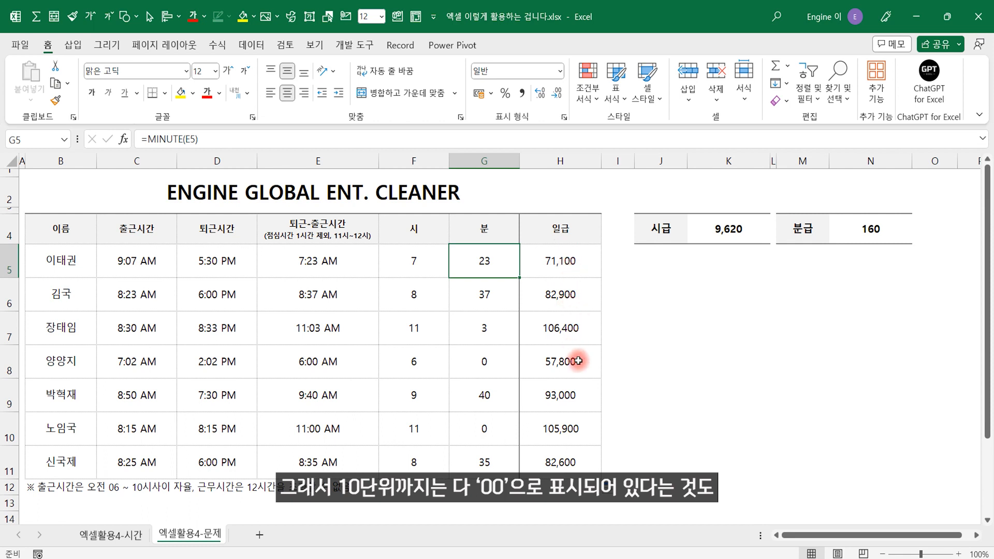
click(675, 364)
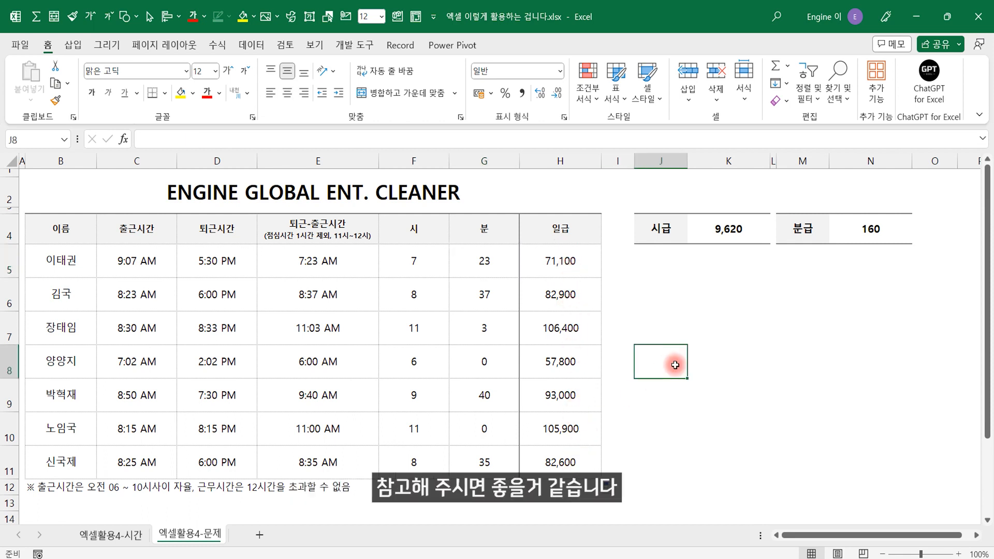